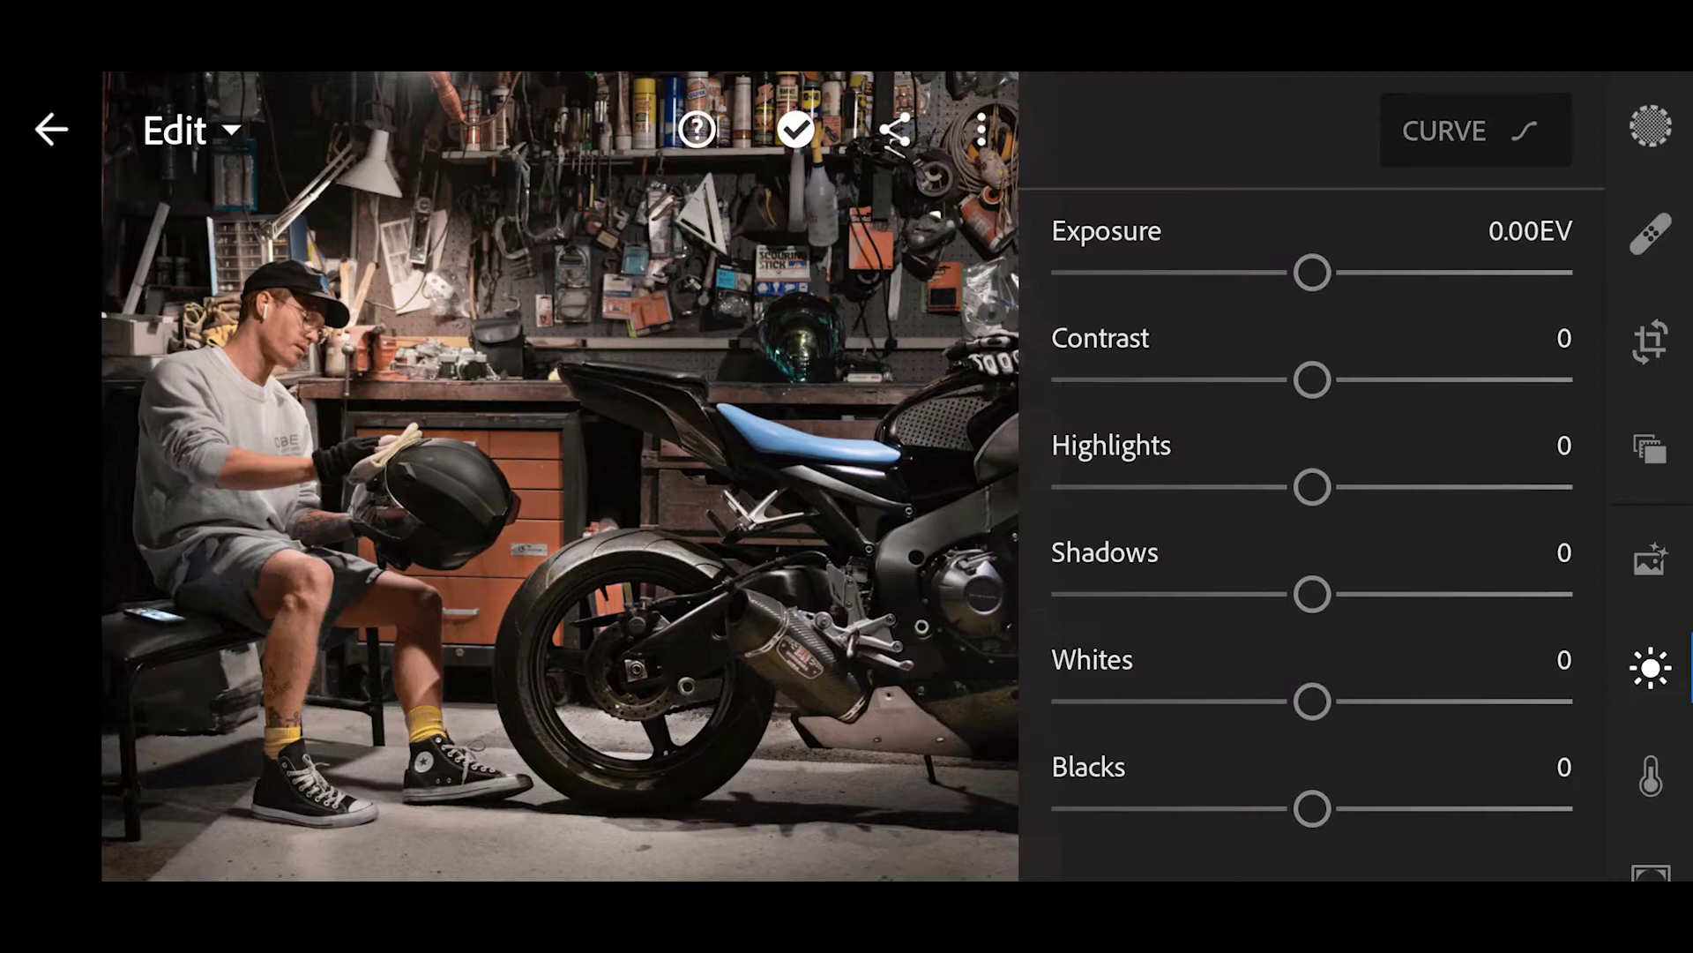
# Step: Set Light to contrast 19, highlights -46, shadows 39, whites -39 and blacks -36
pyautogui.moveTo(1313, 380); pyautogui.dragTo(1361, 380)
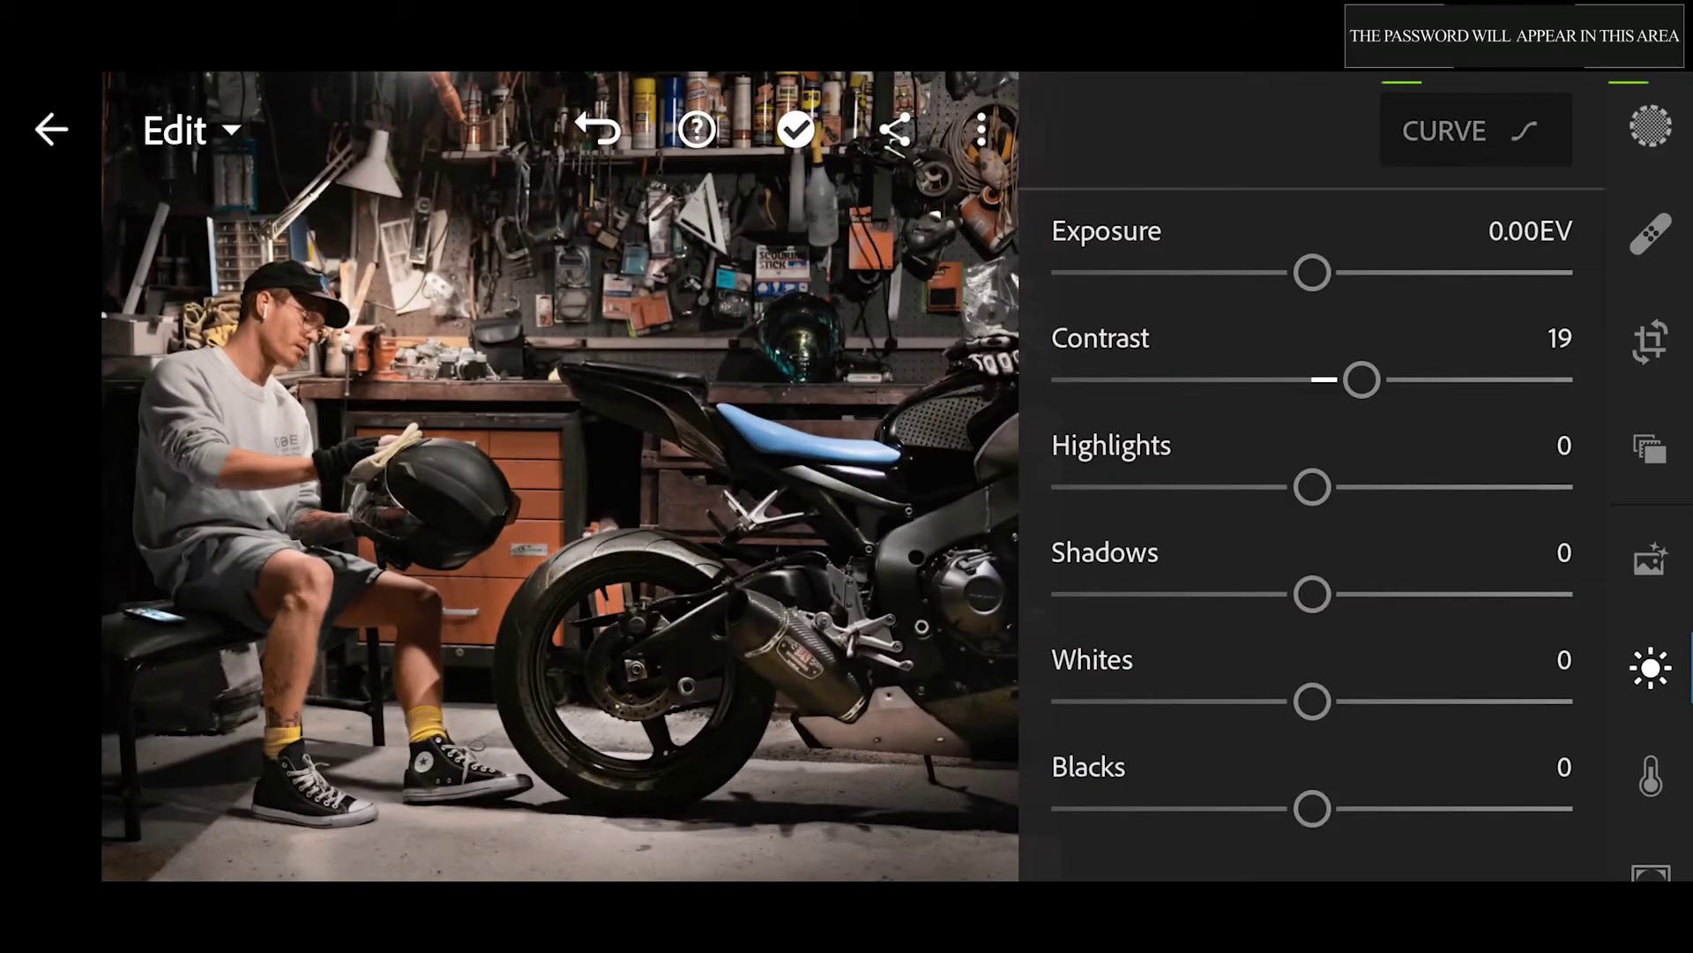
pyautogui.moveTo(1313, 487); pyautogui.dragTo(1203, 487)
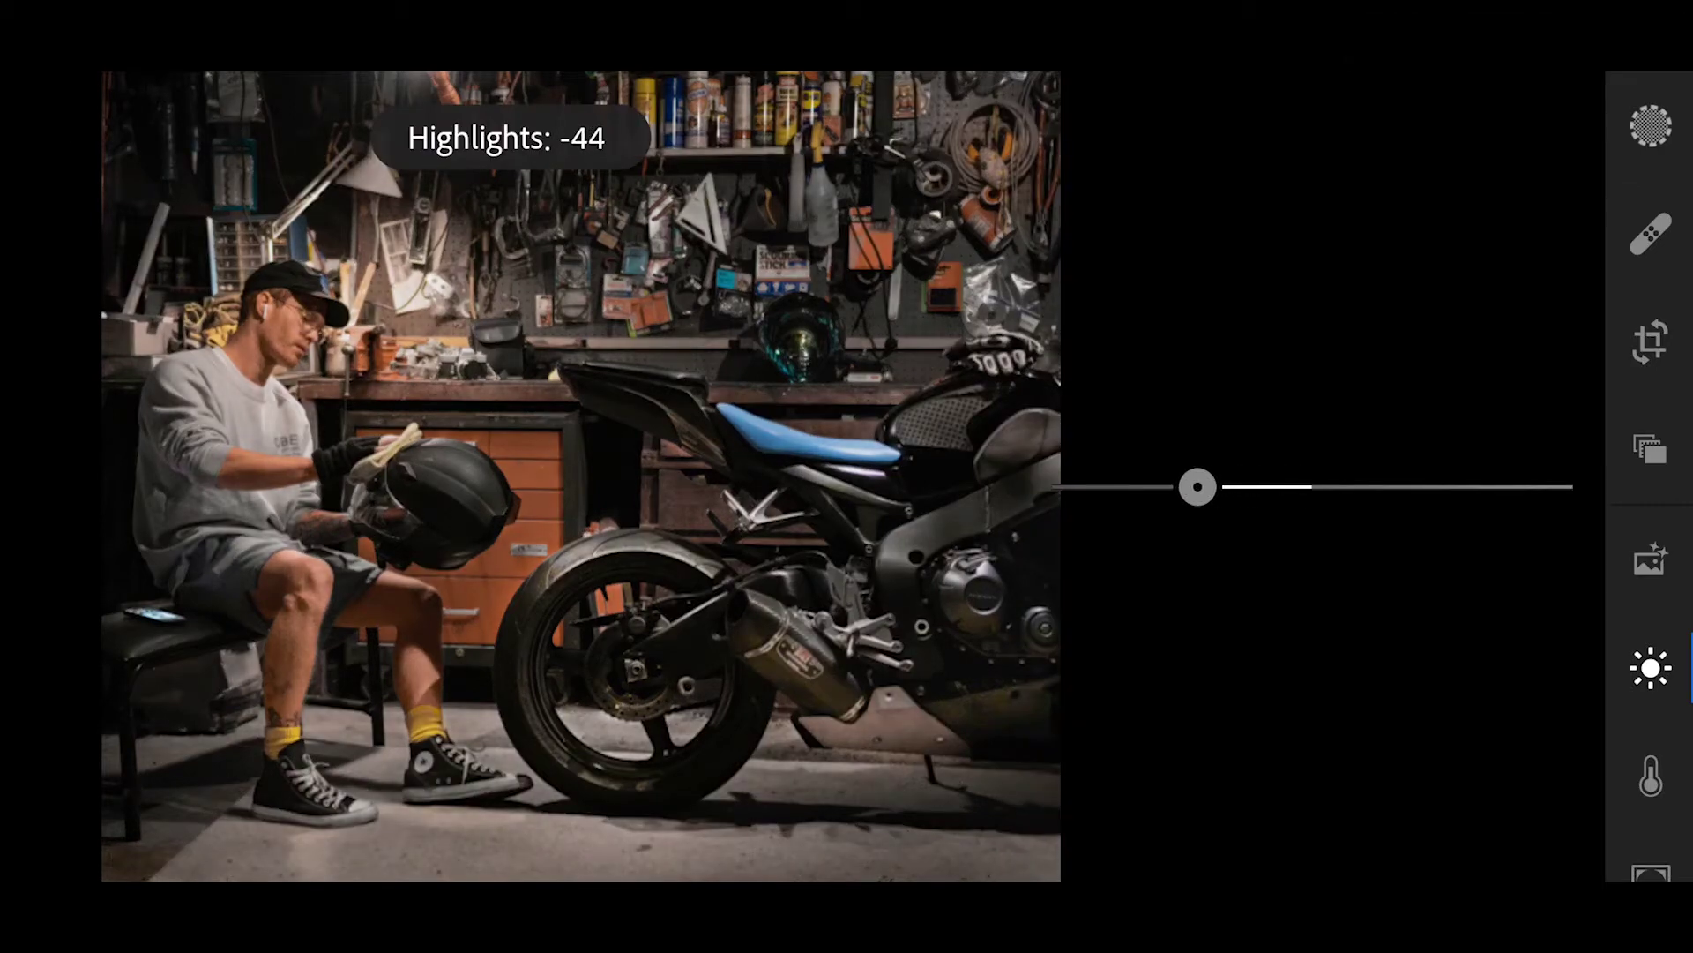
pyautogui.moveTo(1191, 487); pyautogui.dragTo(1192, 487)
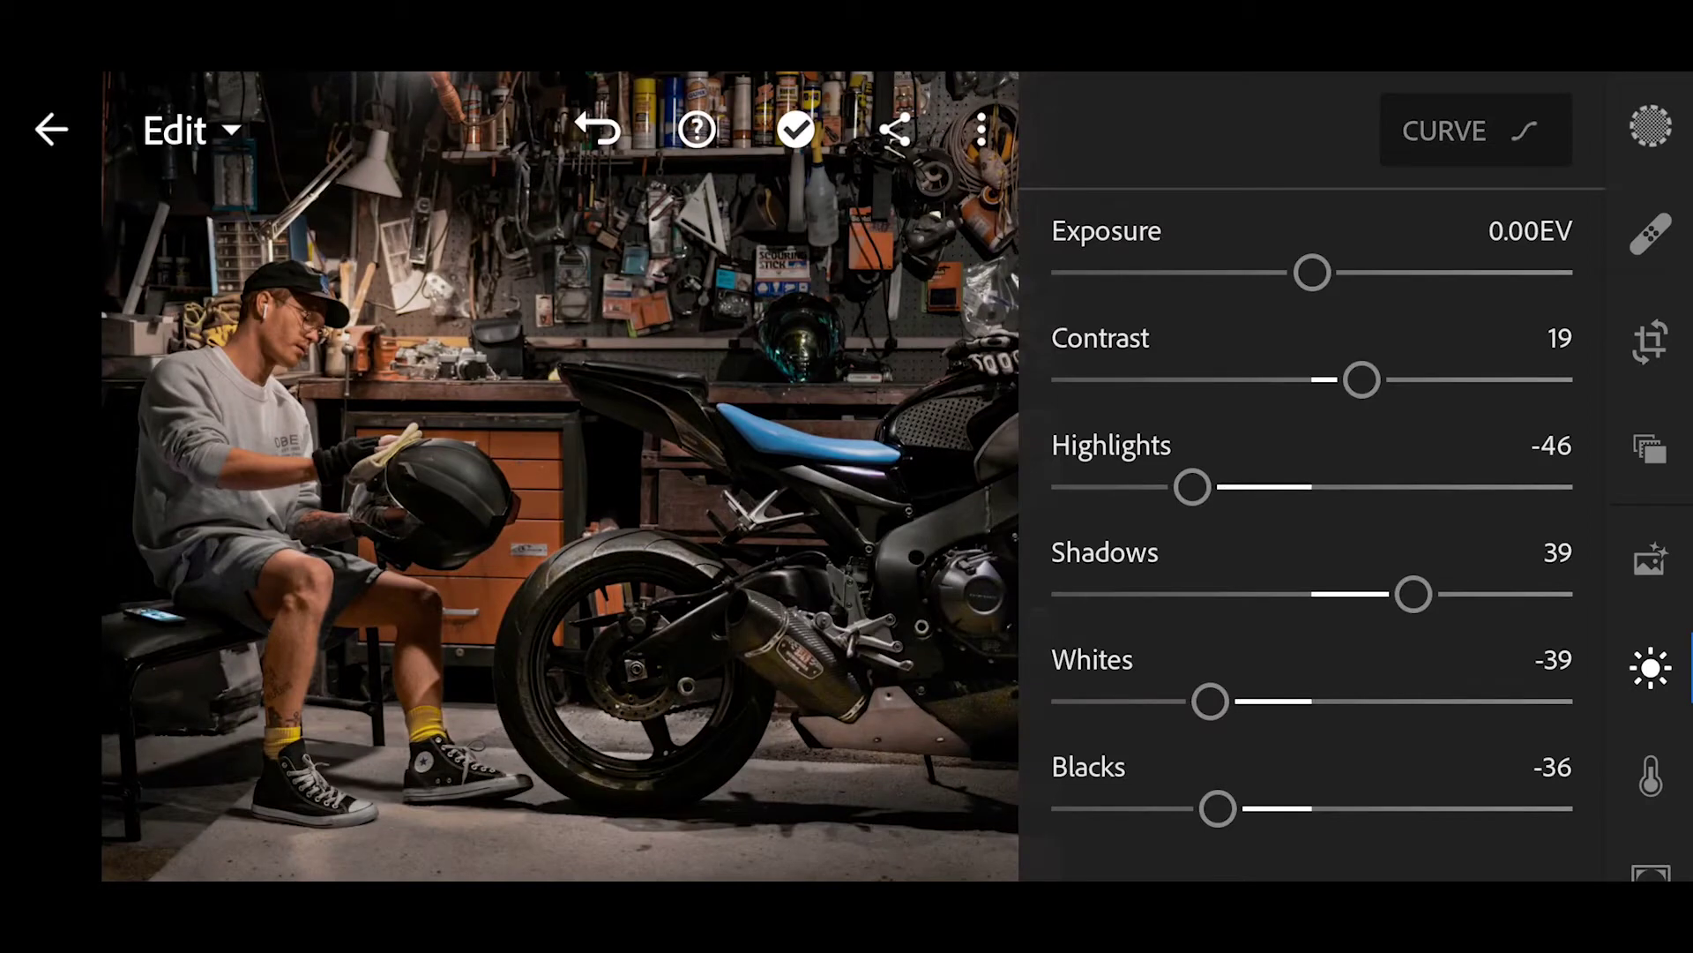
pyautogui.click(1650, 776)
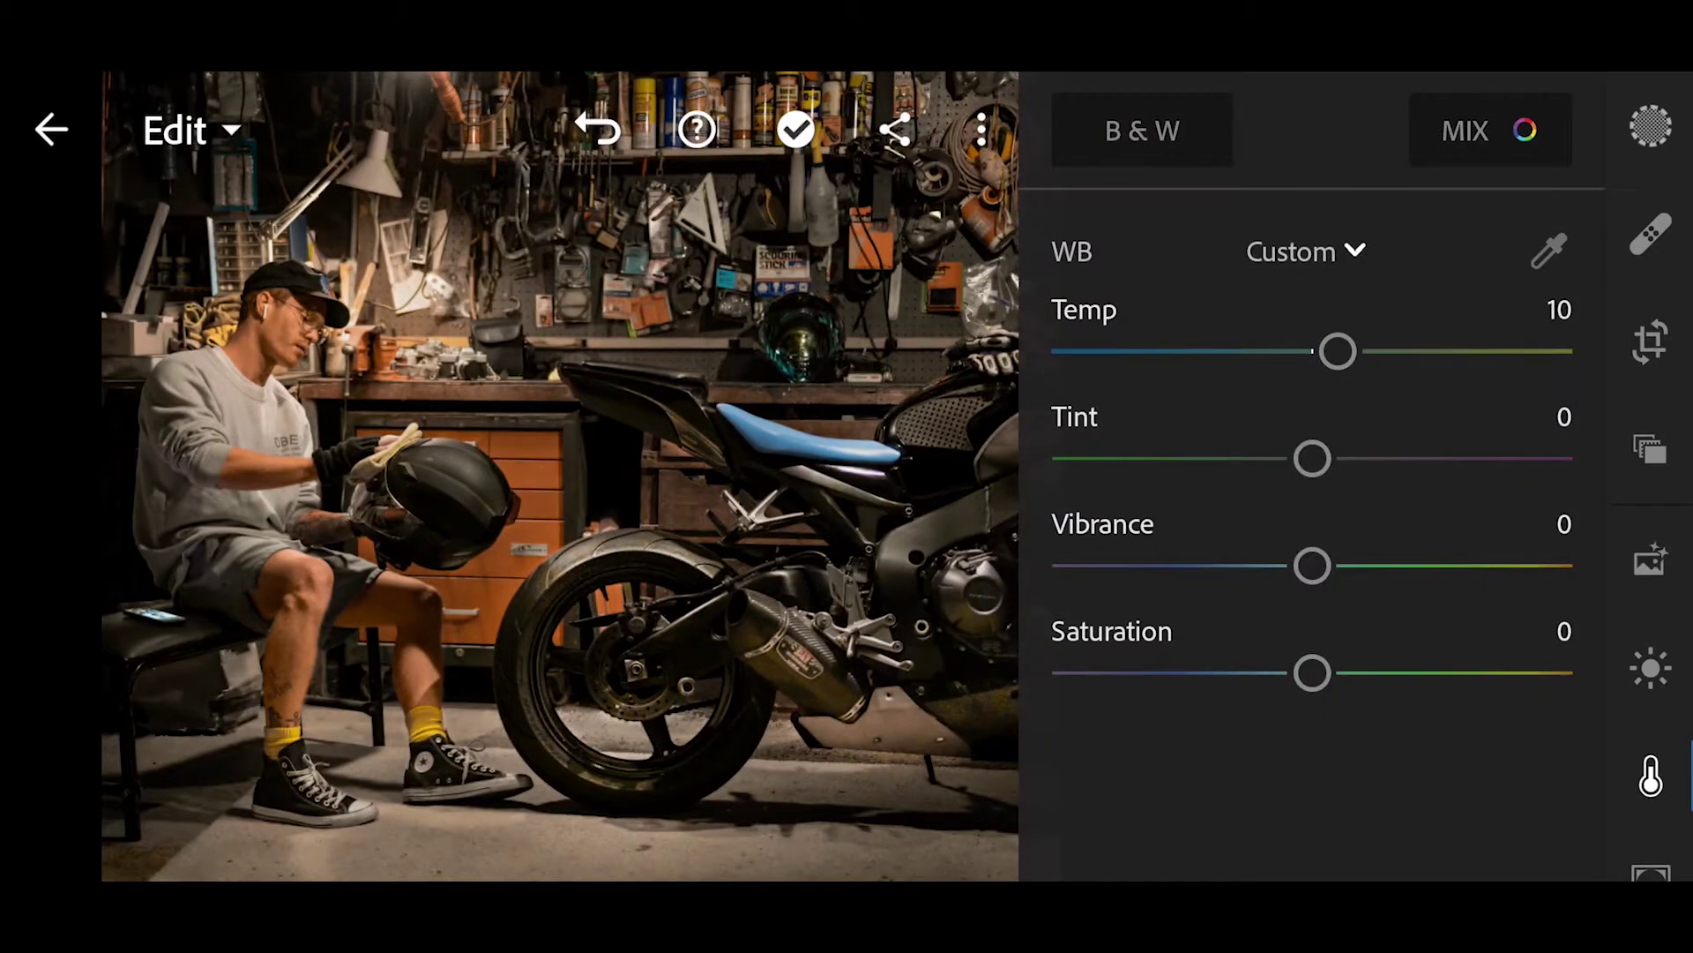
# Step: Set temperature 10, tint -12, vibrance 62 and saturation -32 in the Color panel
pyautogui.moveTo(1313, 458); pyautogui.dragTo(1281, 458)
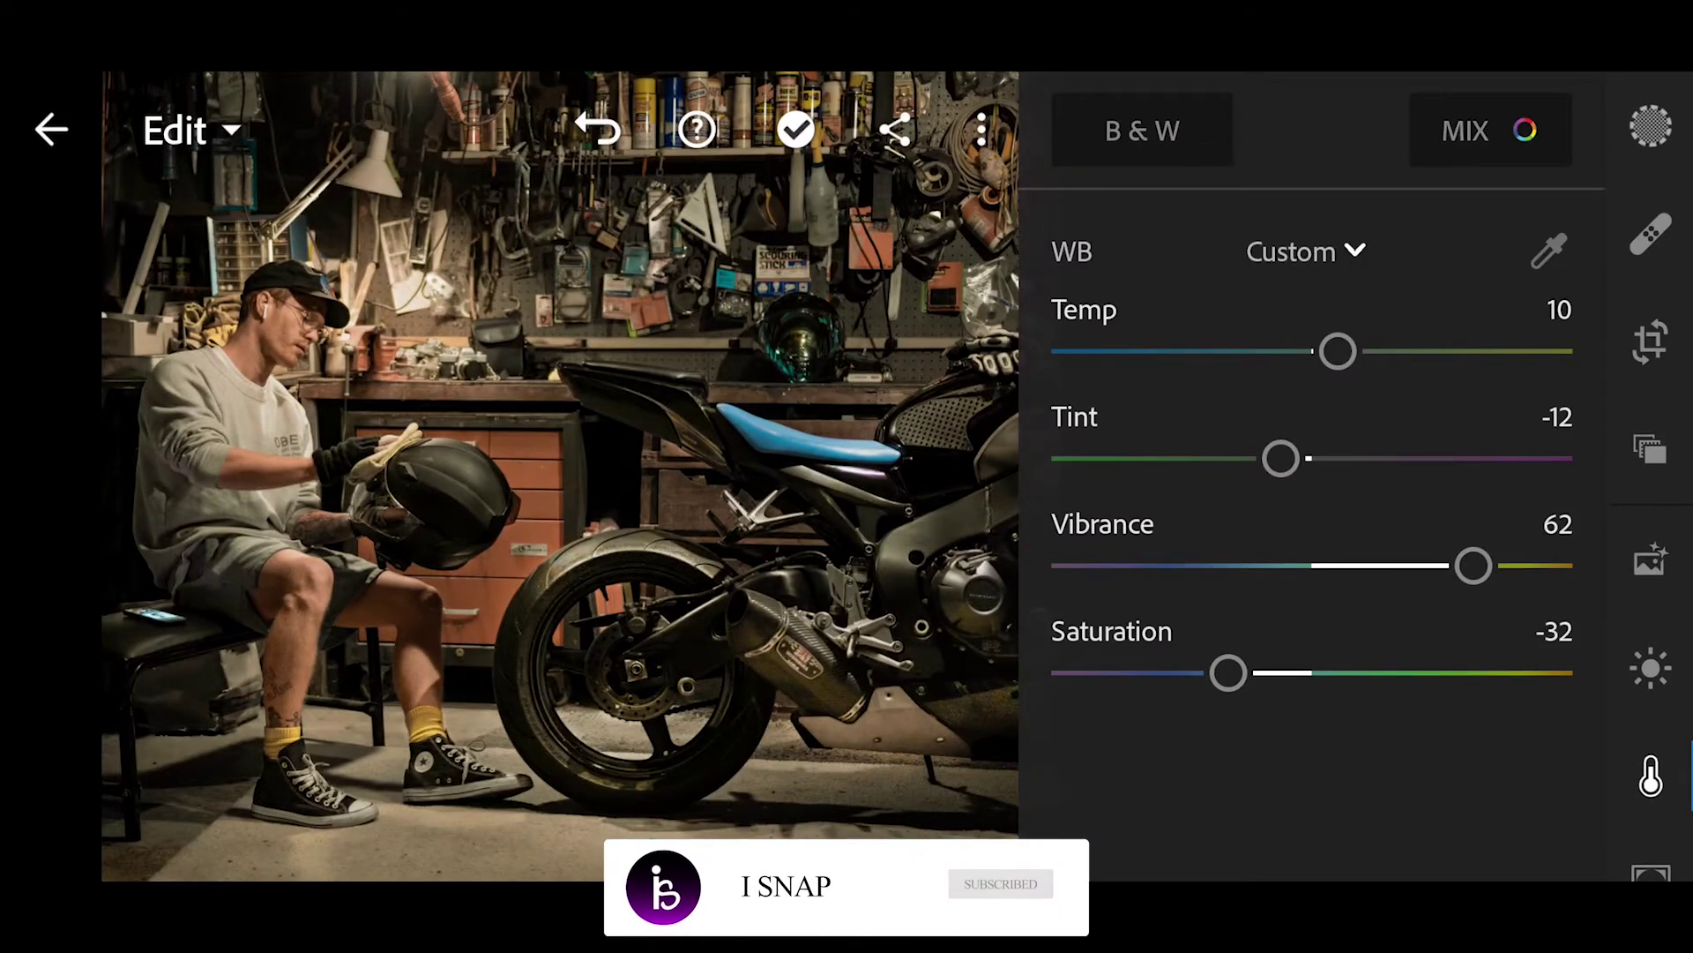
pyautogui.click(1491, 131)
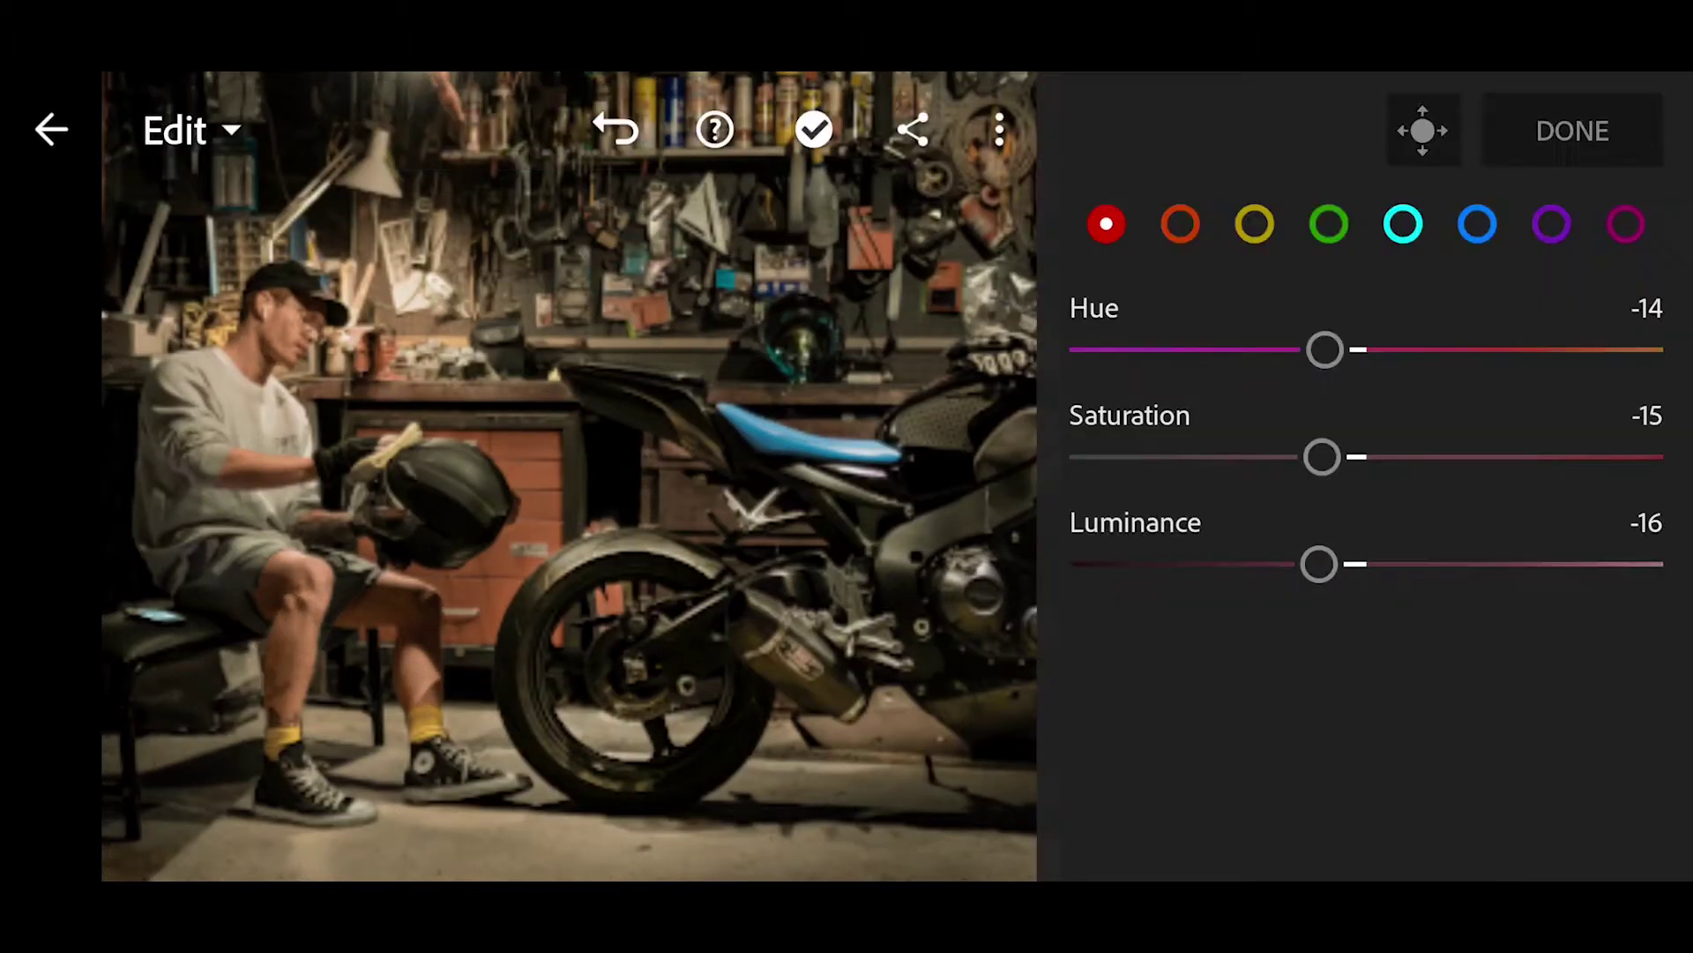
# Step: Set reds to H/S/L -14/-15/-16, oranges to hue -18 and saturation 10, and yellows to hue and saturation -100
pyautogui.click(1180, 224)
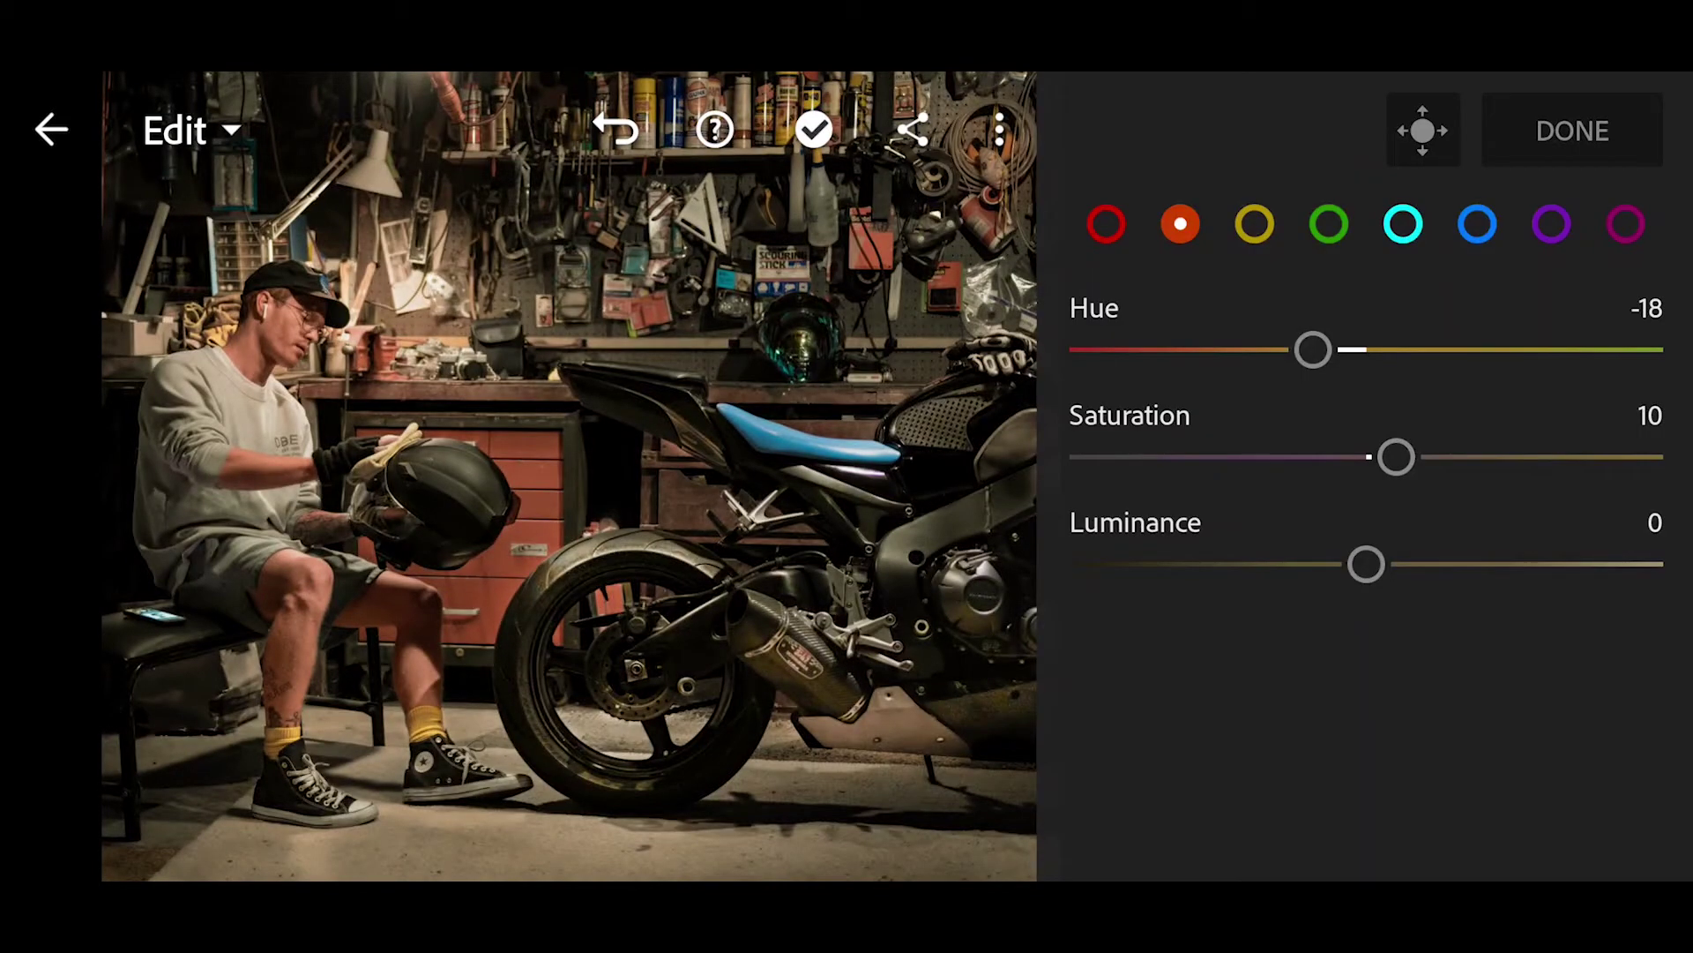
pyautogui.click(1254, 224)
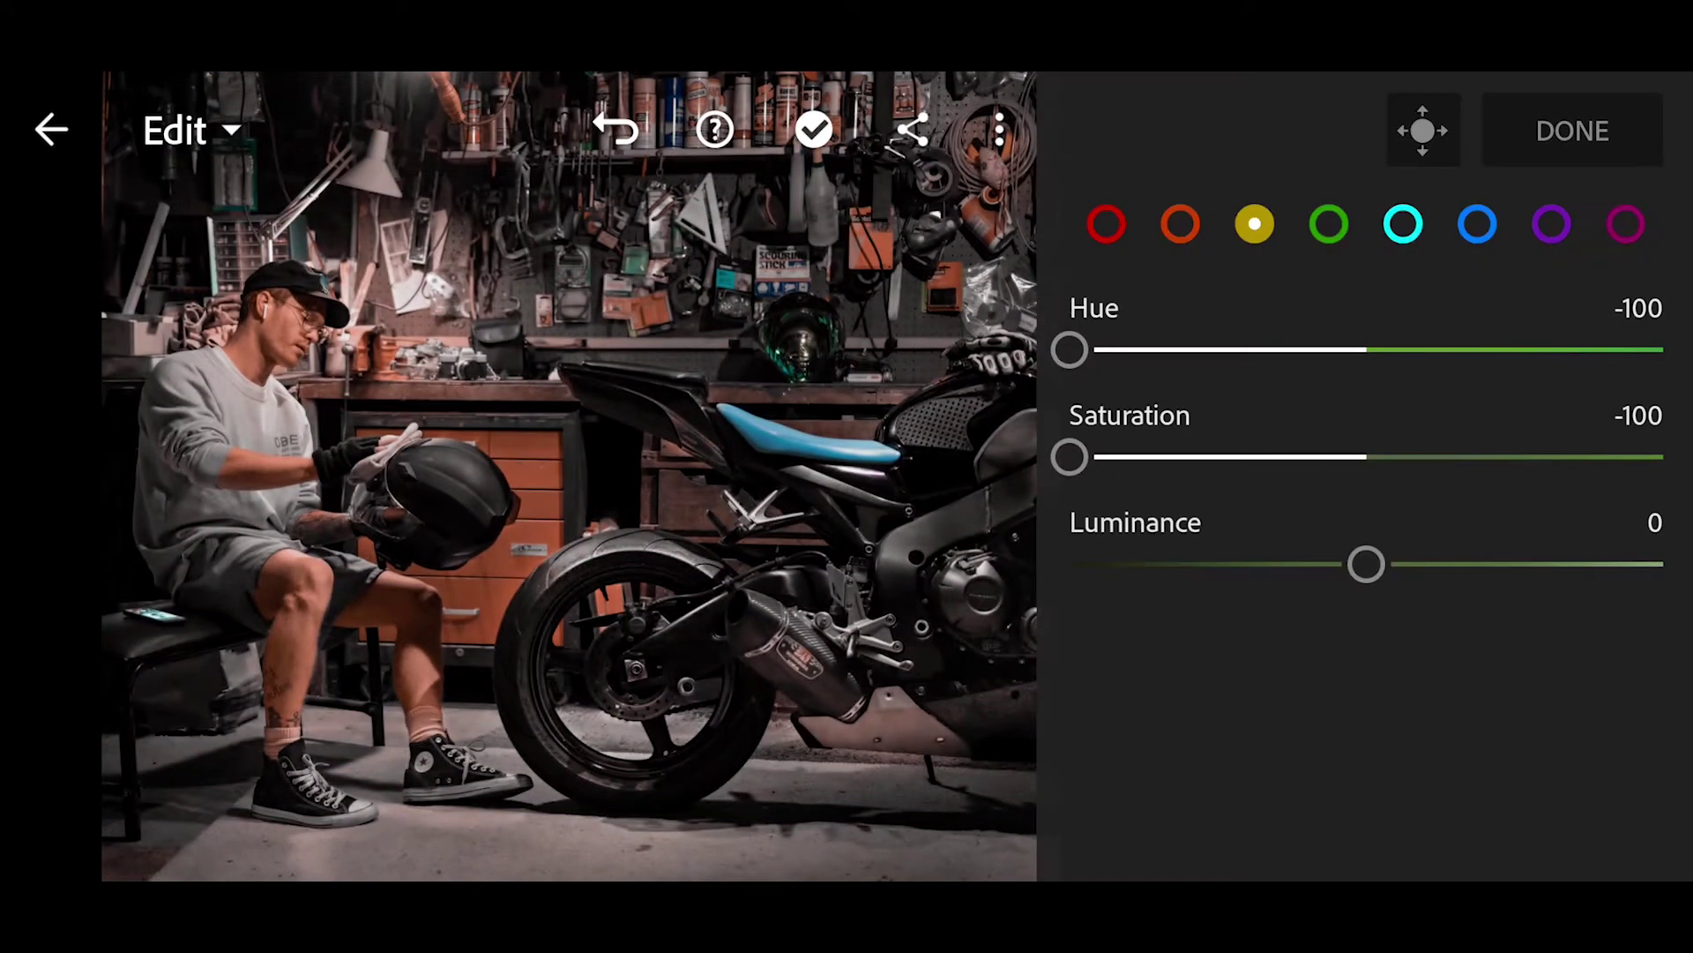
# Step: Set green hue to -100, and aqua hue to 100 with saturation -100
pyautogui.click(1328, 223)
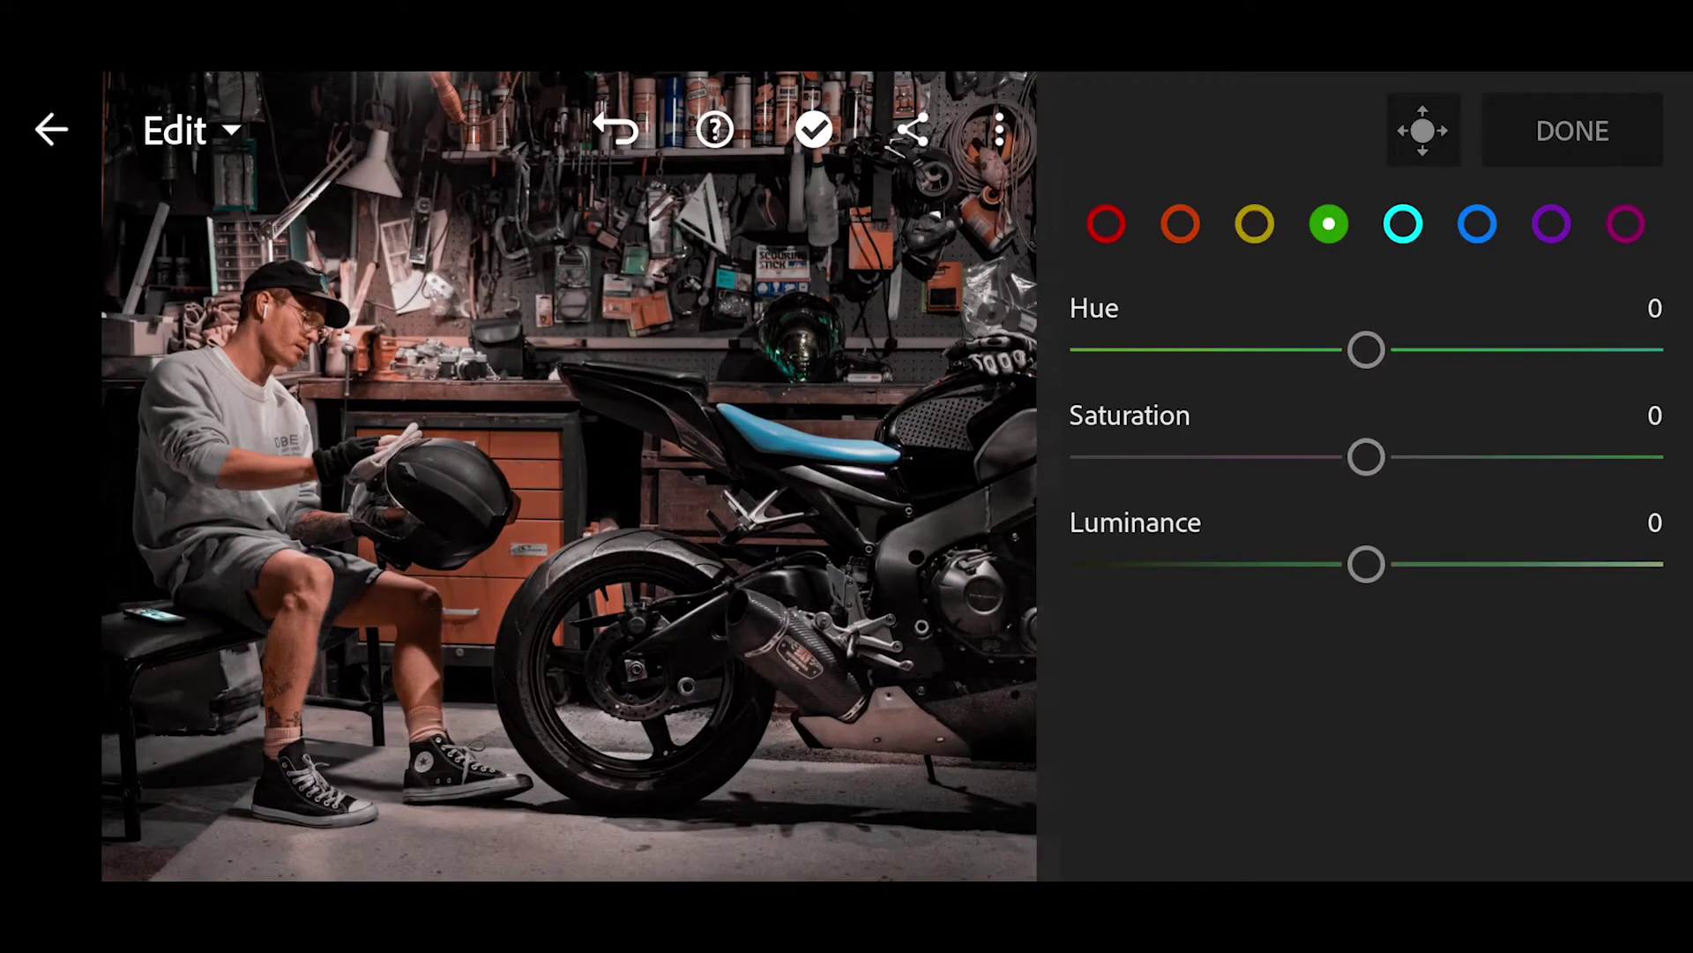
pyautogui.moveTo(1365, 351); pyautogui.dragTo(1069, 350)
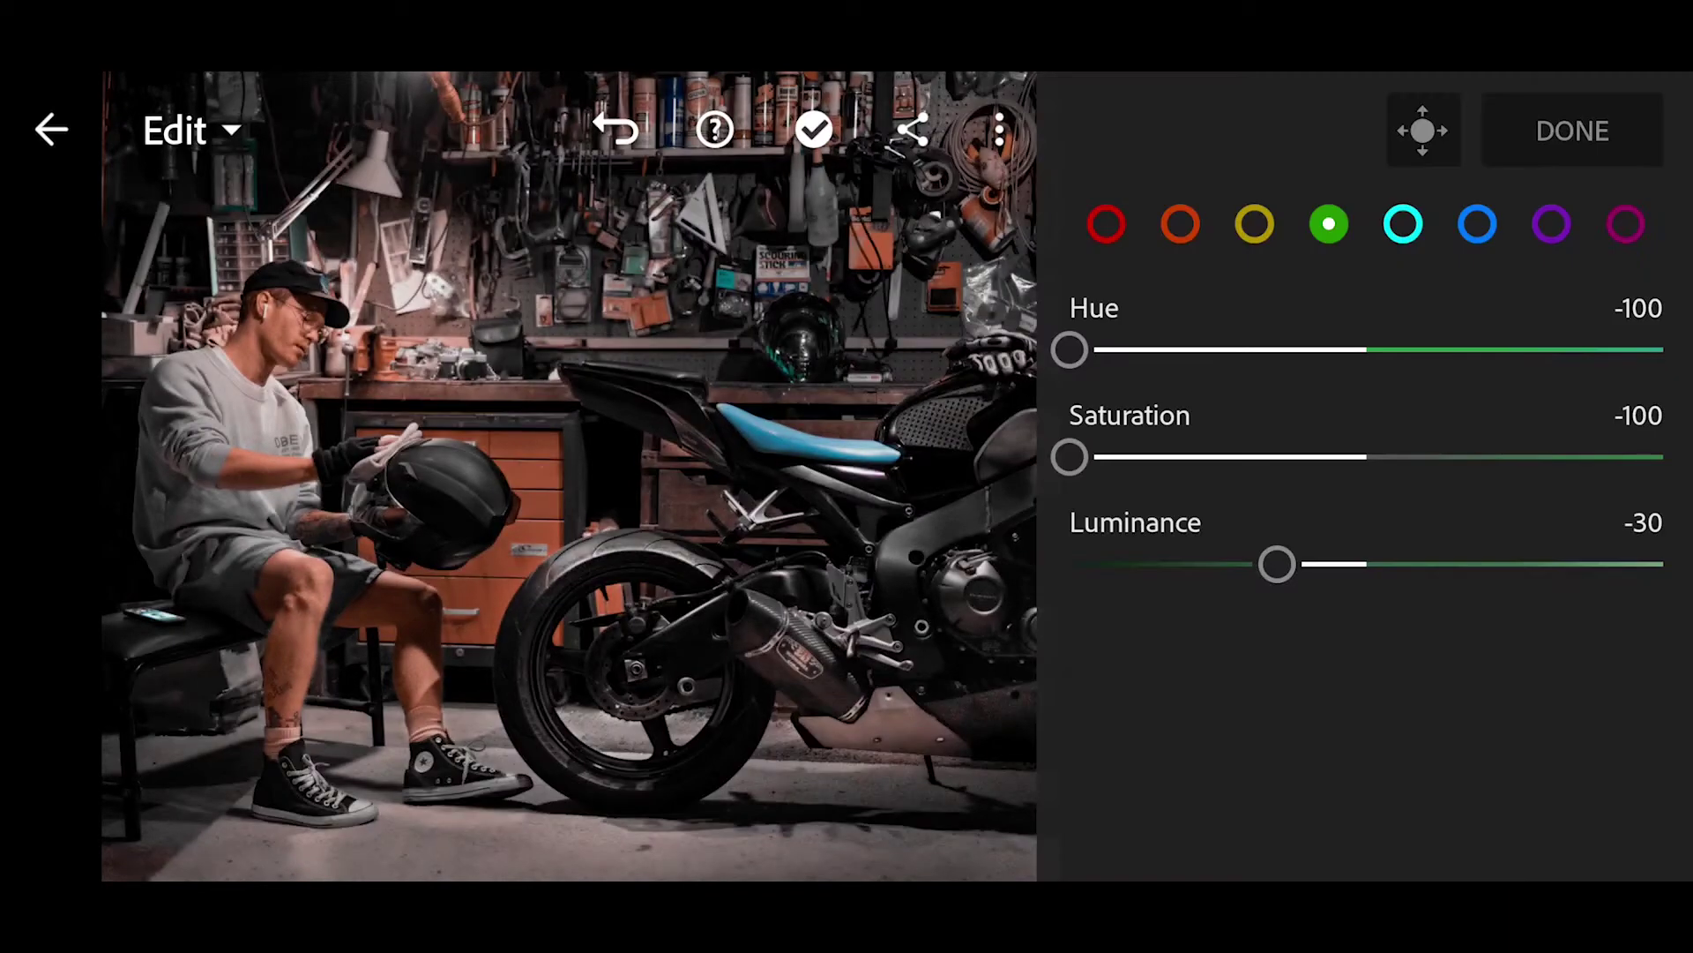
pyautogui.click(1404, 224)
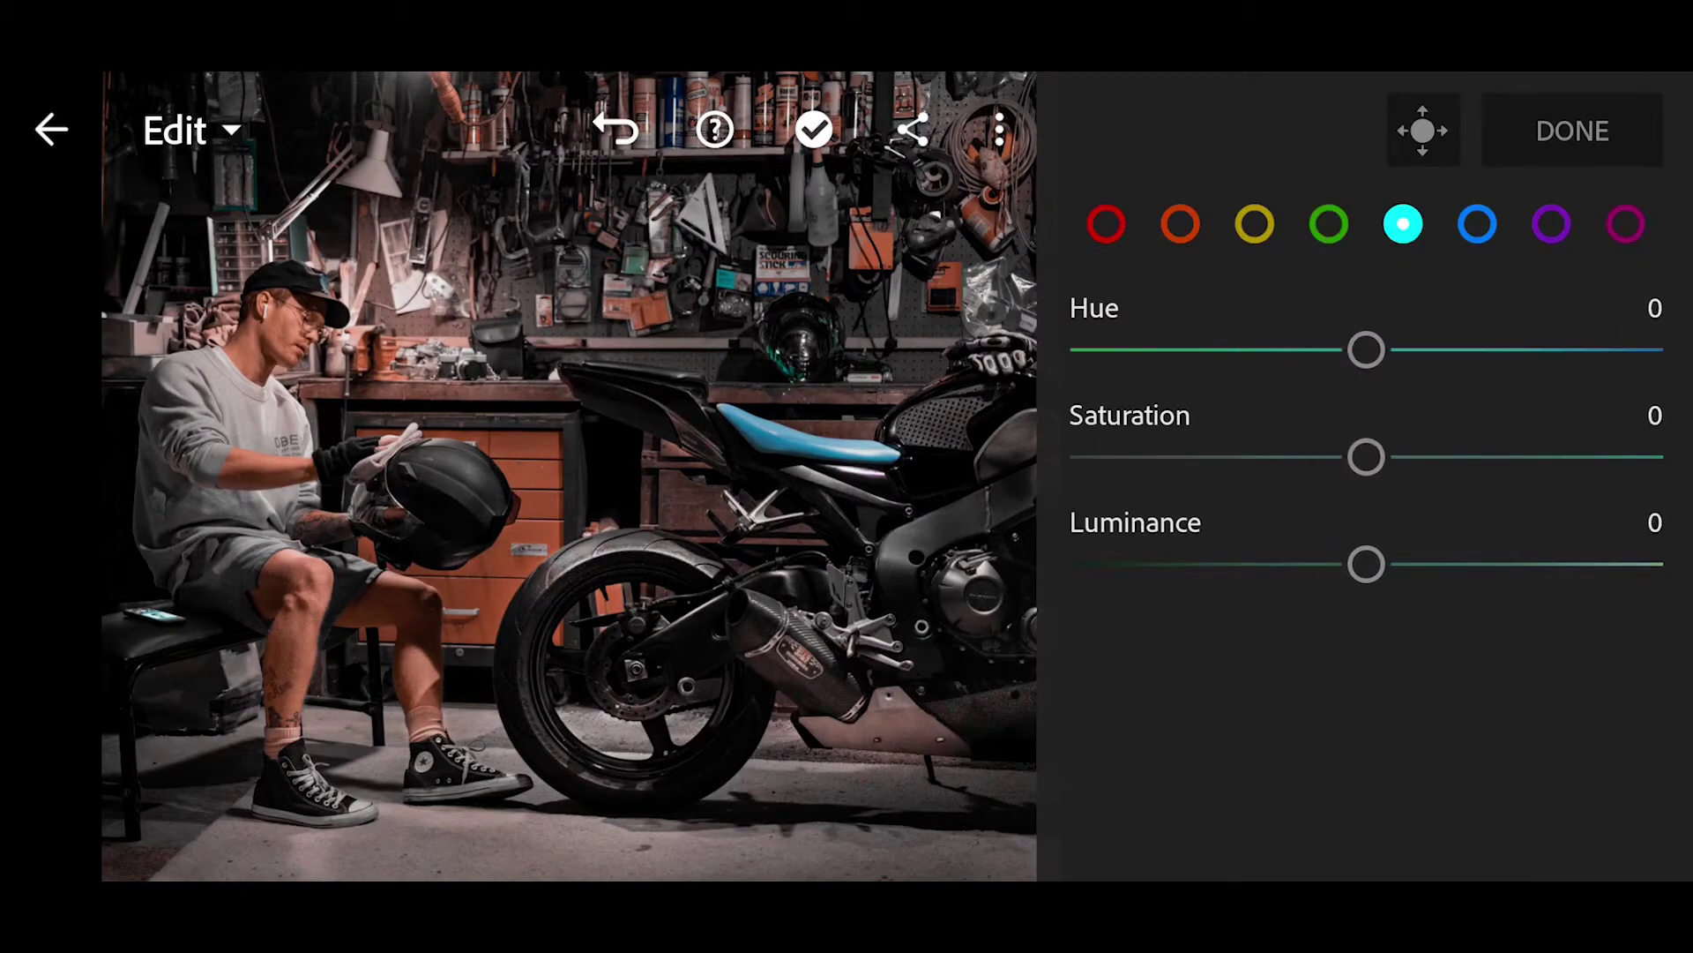
pyautogui.moveTo(1365, 349); pyautogui.dragTo(1664, 349)
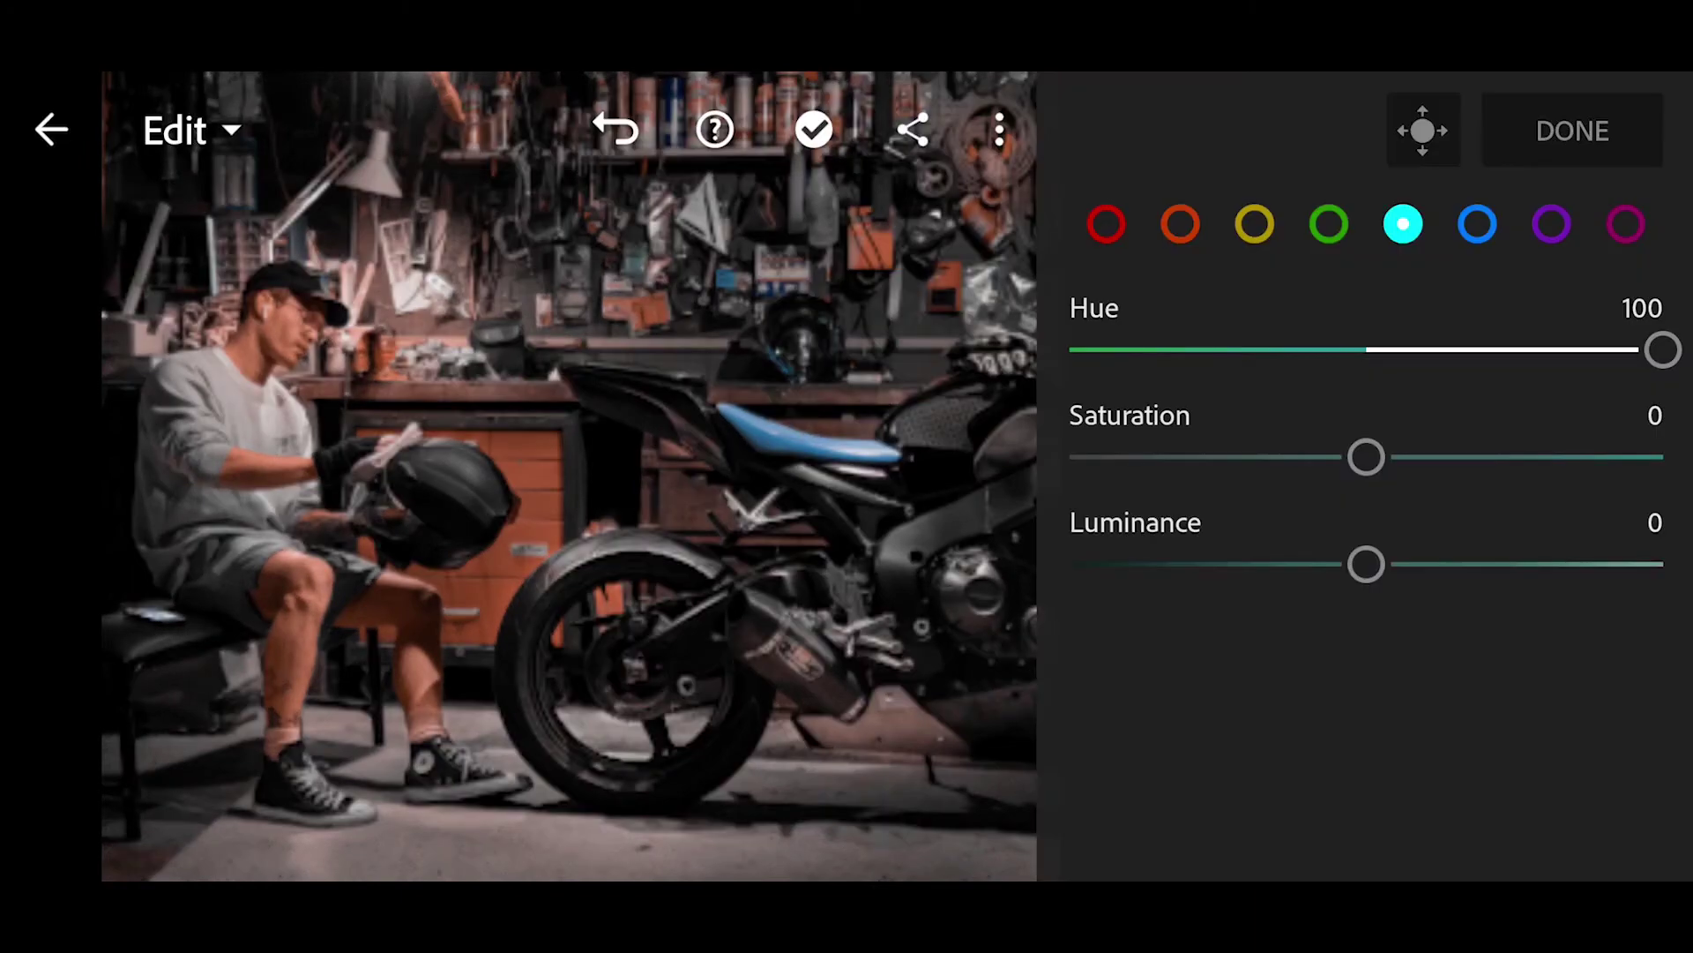
pyautogui.moveTo(1366, 457); pyautogui.dragTo(1071, 456)
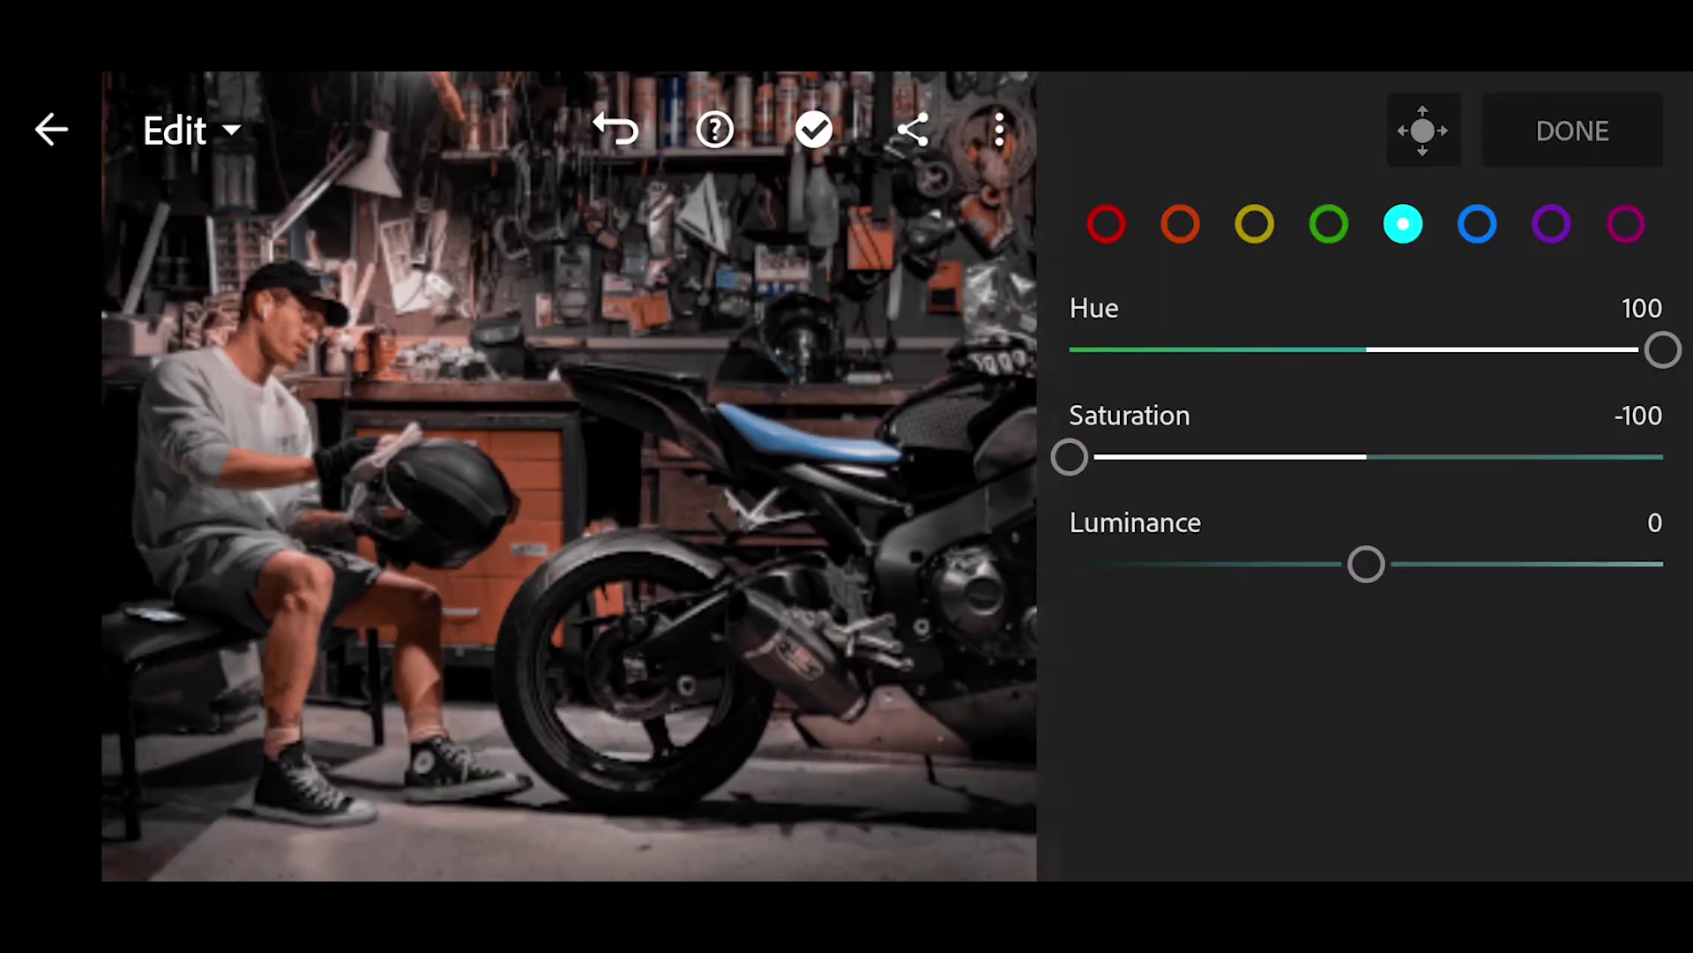
# Step: Fully desaturate blues, purples and magentas, with purple hue at -100
pyautogui.click(1479, 224)
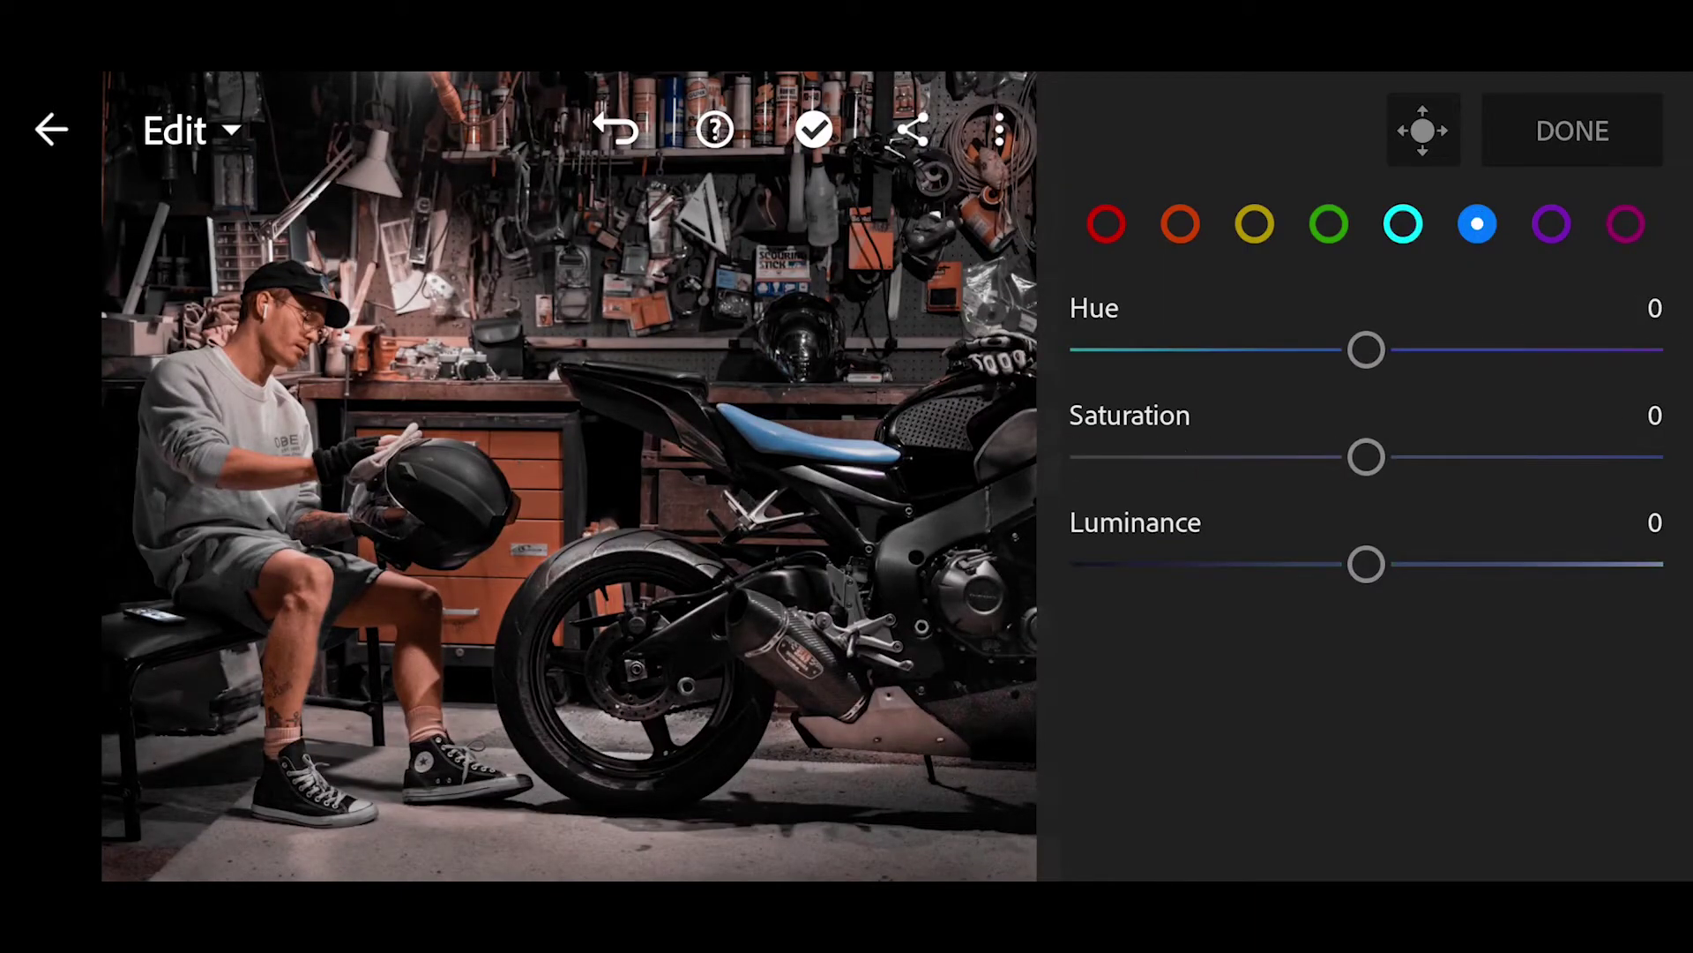
pyautogui.moveTo(1365, 457); pyautogui.dragTo(1070, 456)
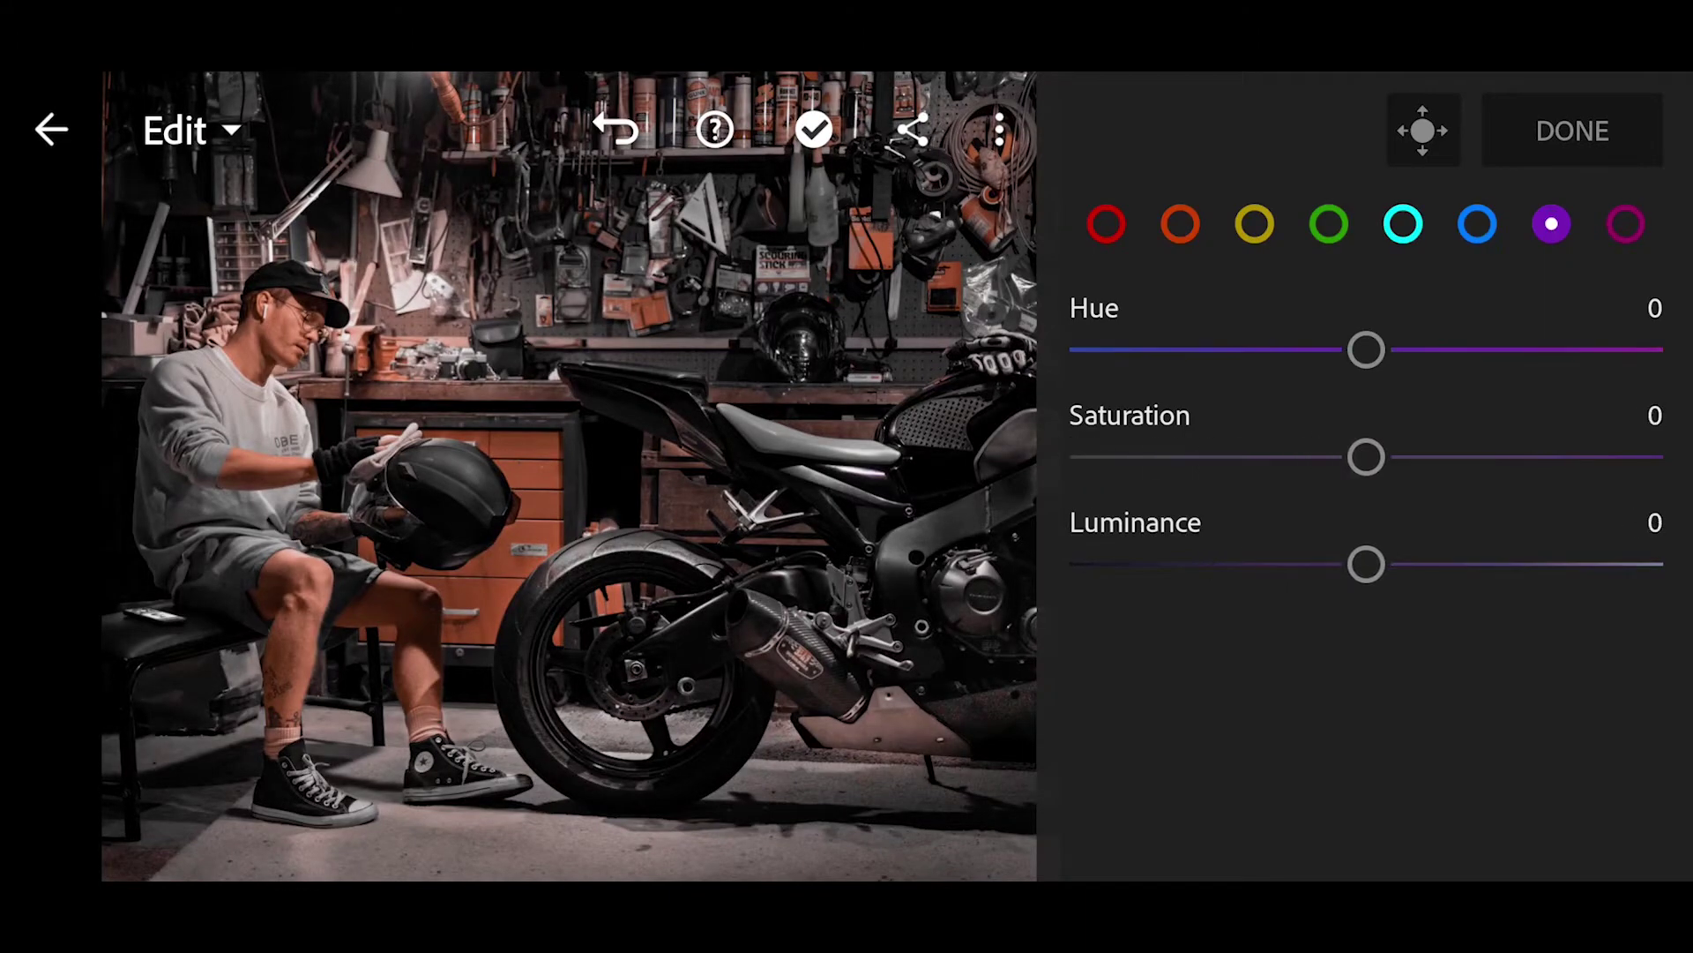
pyautogui.moveTo(1365, 349); pyautogui.dragTo(1069, 350)
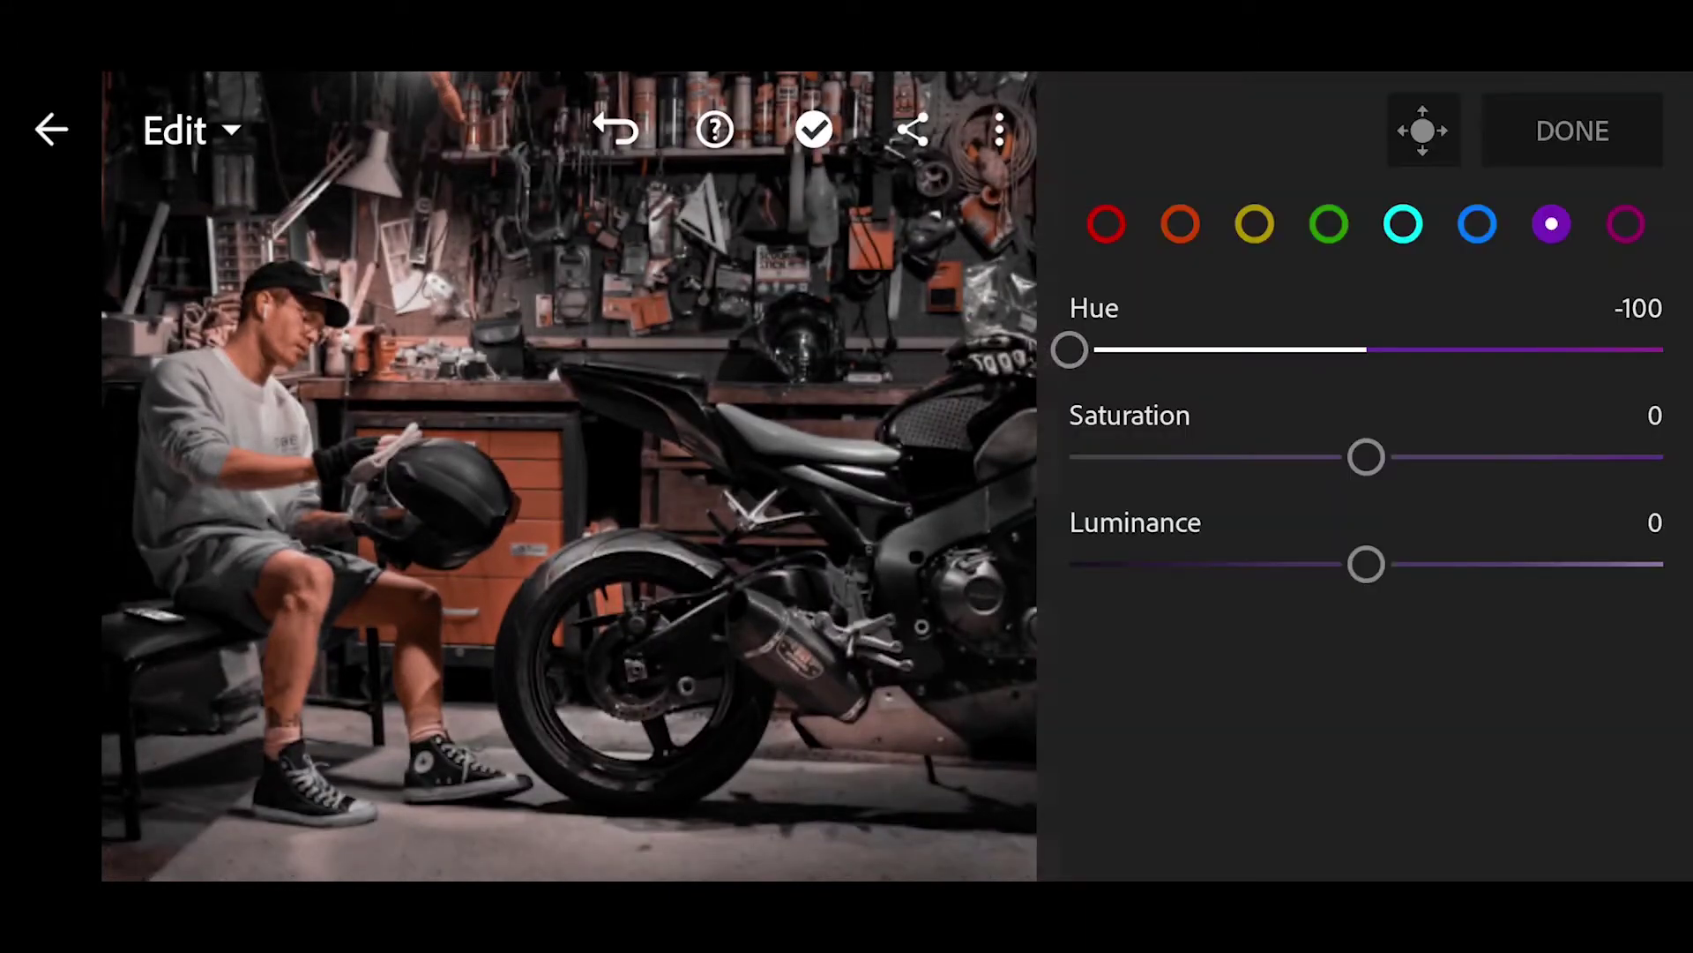
pyautogui.moveTo(1365, 457); pyautogui.dragTo(1069, 457)
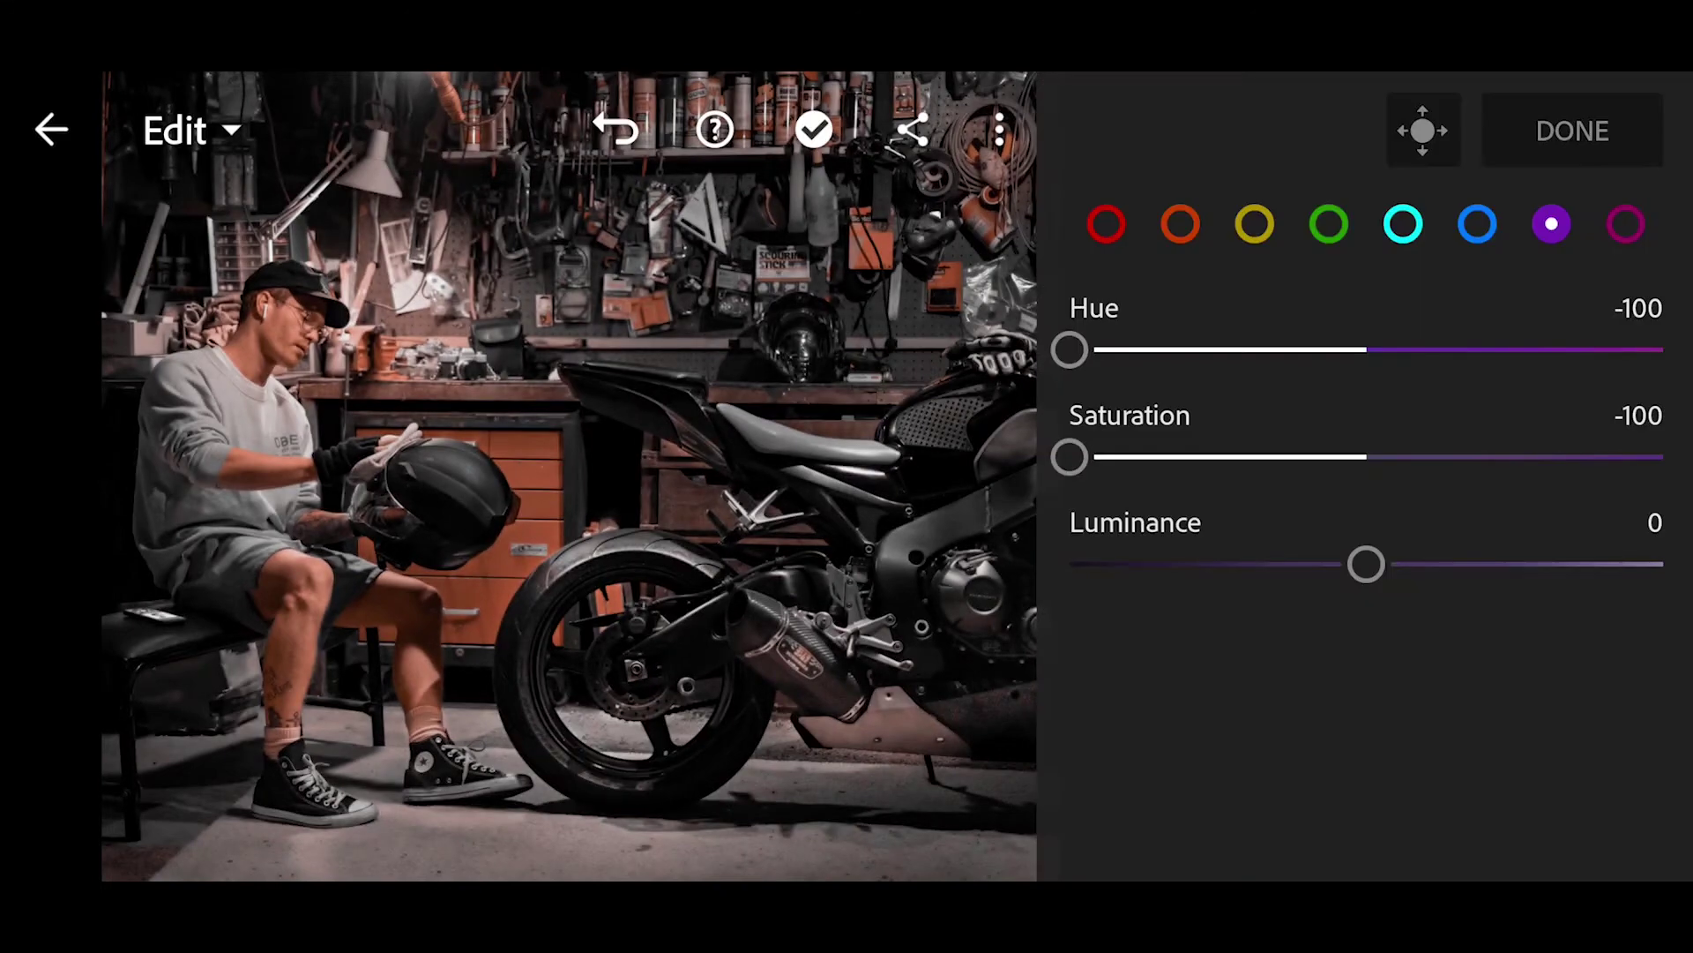
pyautogui.click(1625, 224)
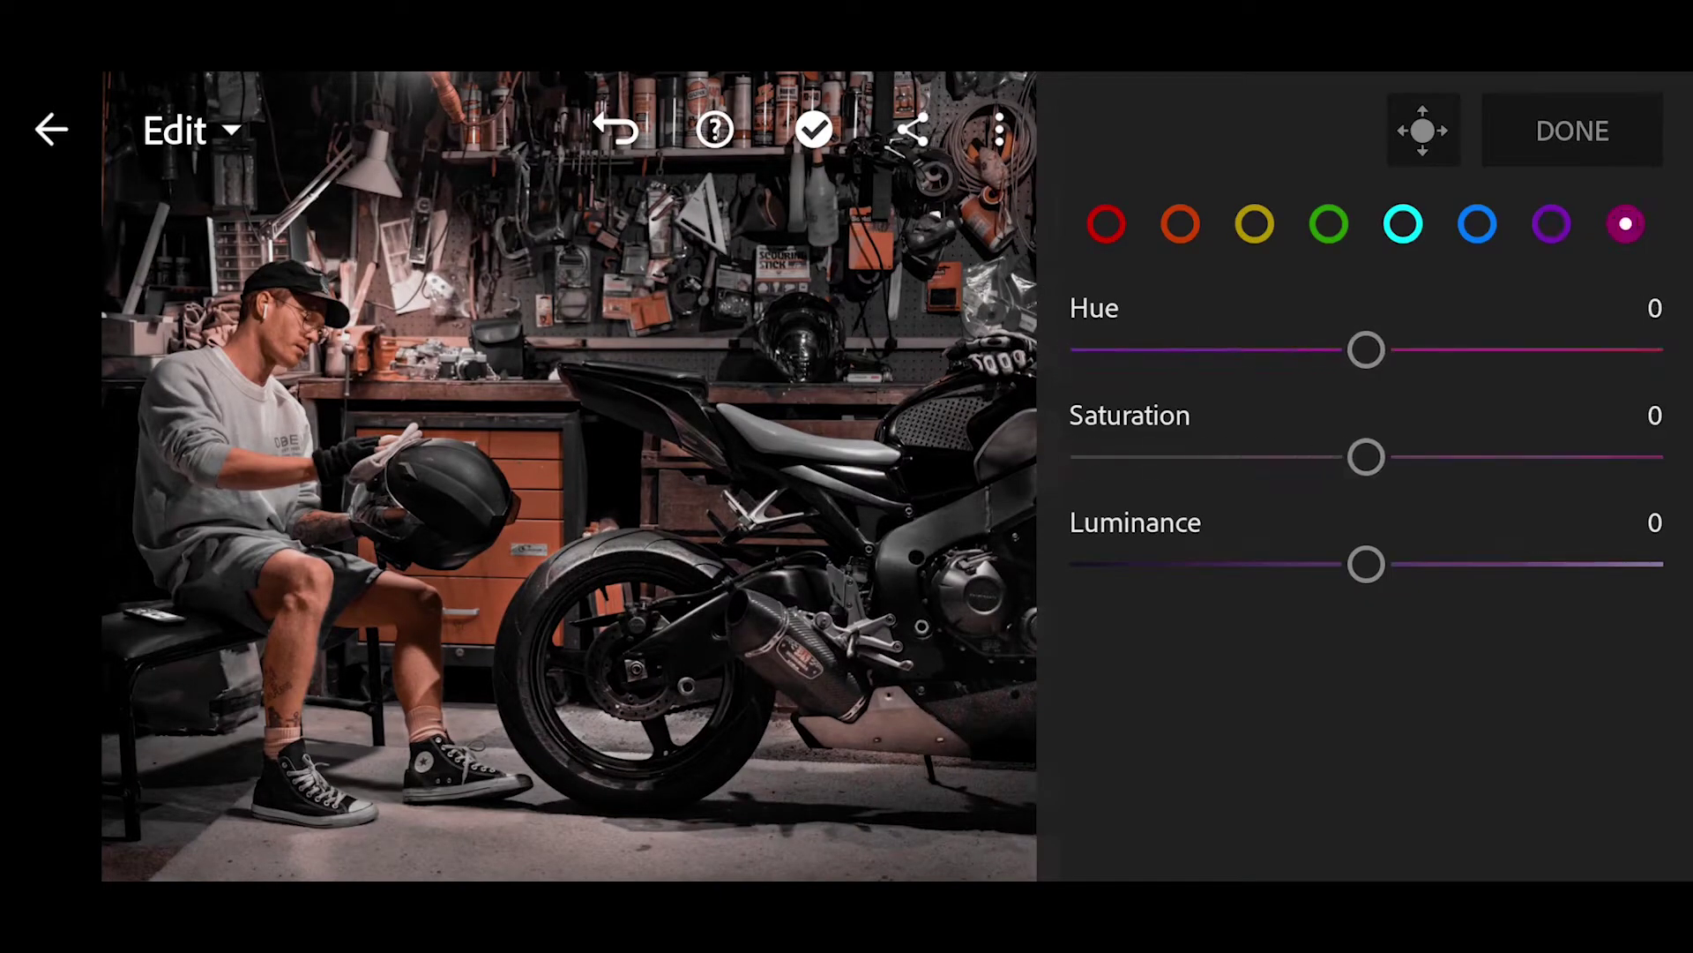
pyautogui.moveTo(1365, 456); pyautogui.dragTo(1069, 457)
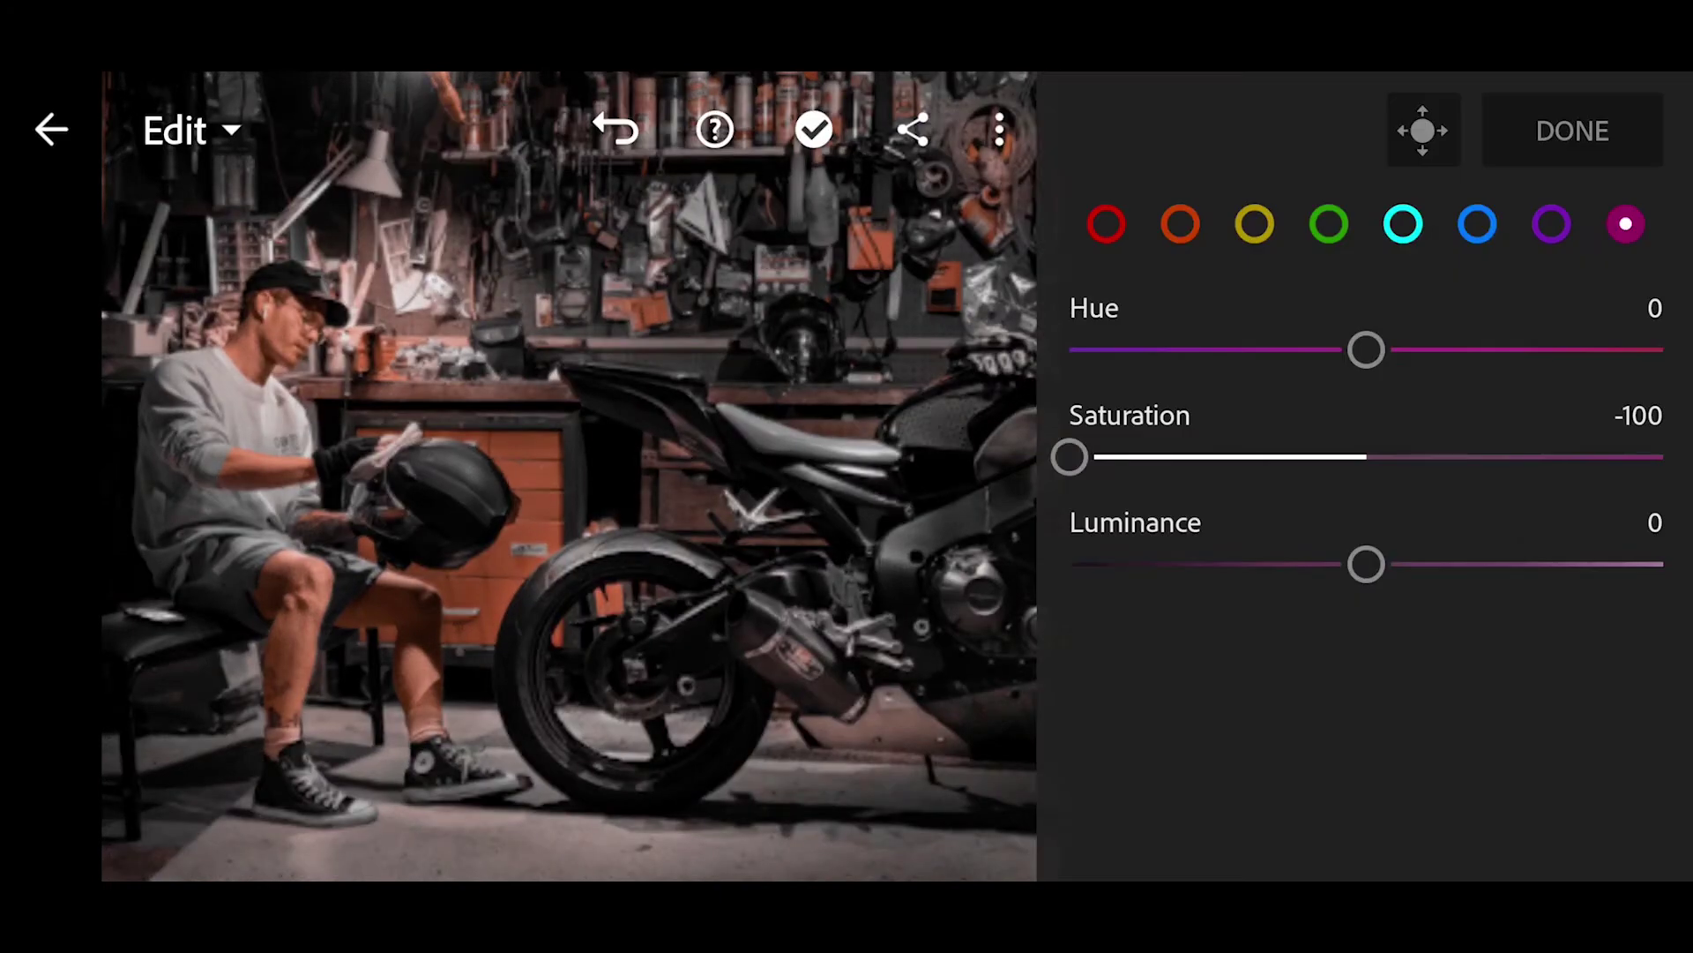
pyautogui.click(1570, 129)
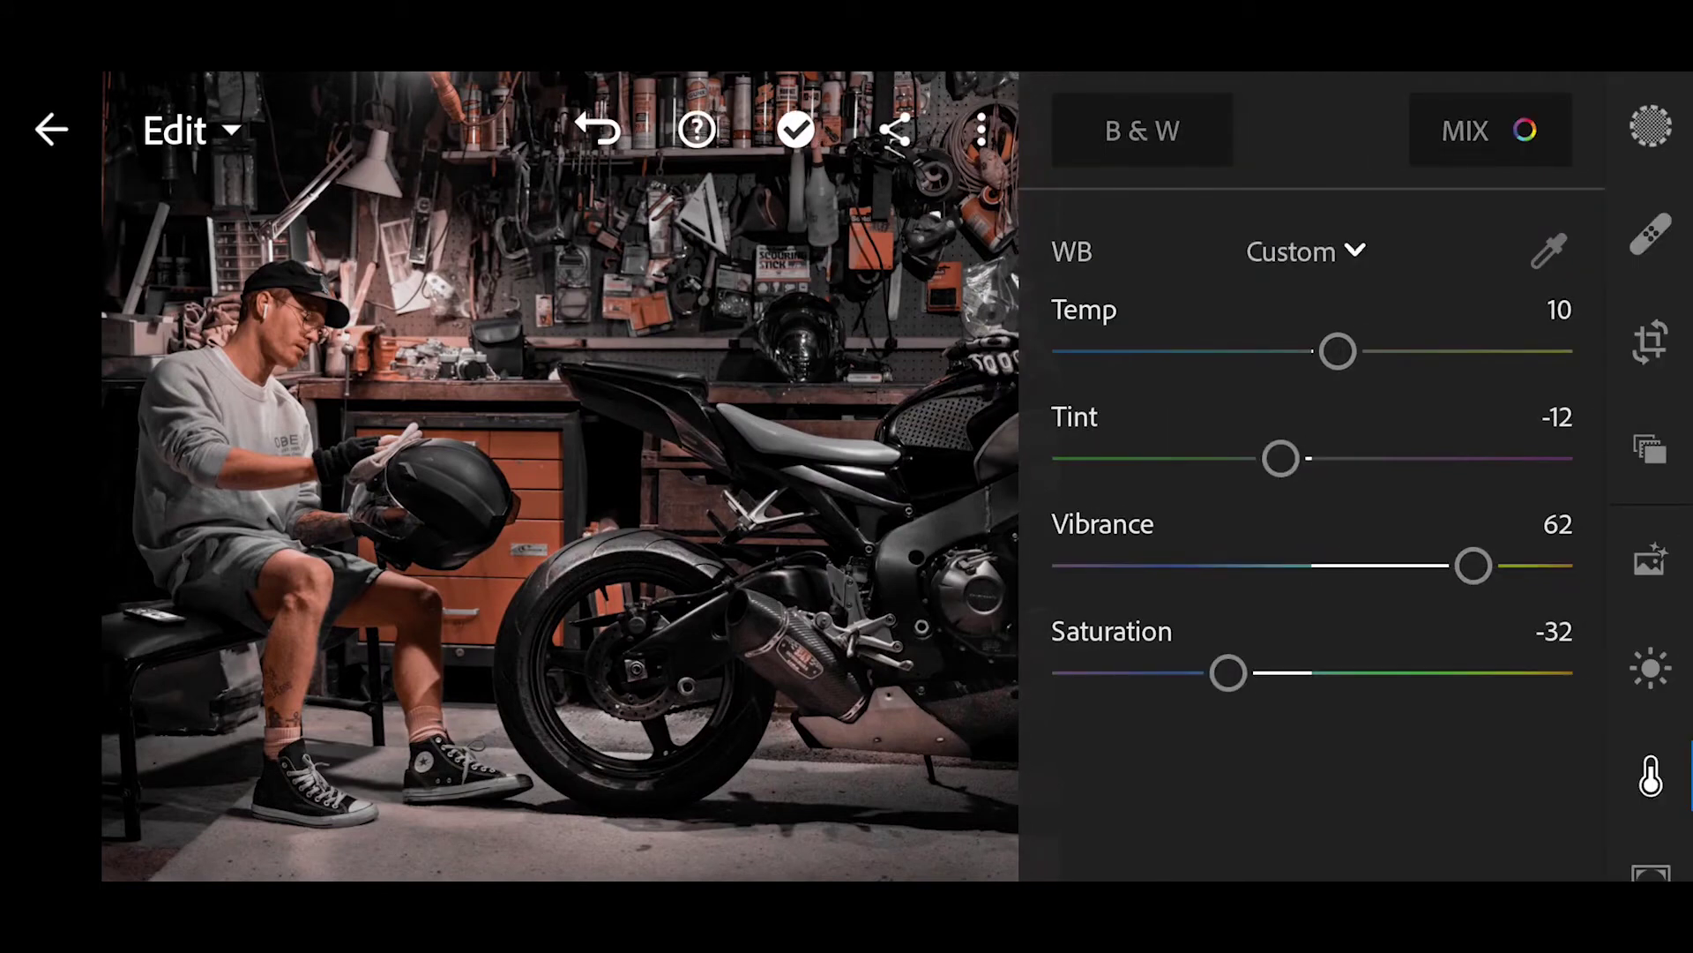
pyautogui.moveTo(1651, 794); pyautogui.dragTo(1651, 544)
# Step: Set Clarity 14, Dehaze 25 and Vignette -10 with midpoint and feather at 100
pyautogui.click(1651, 634)
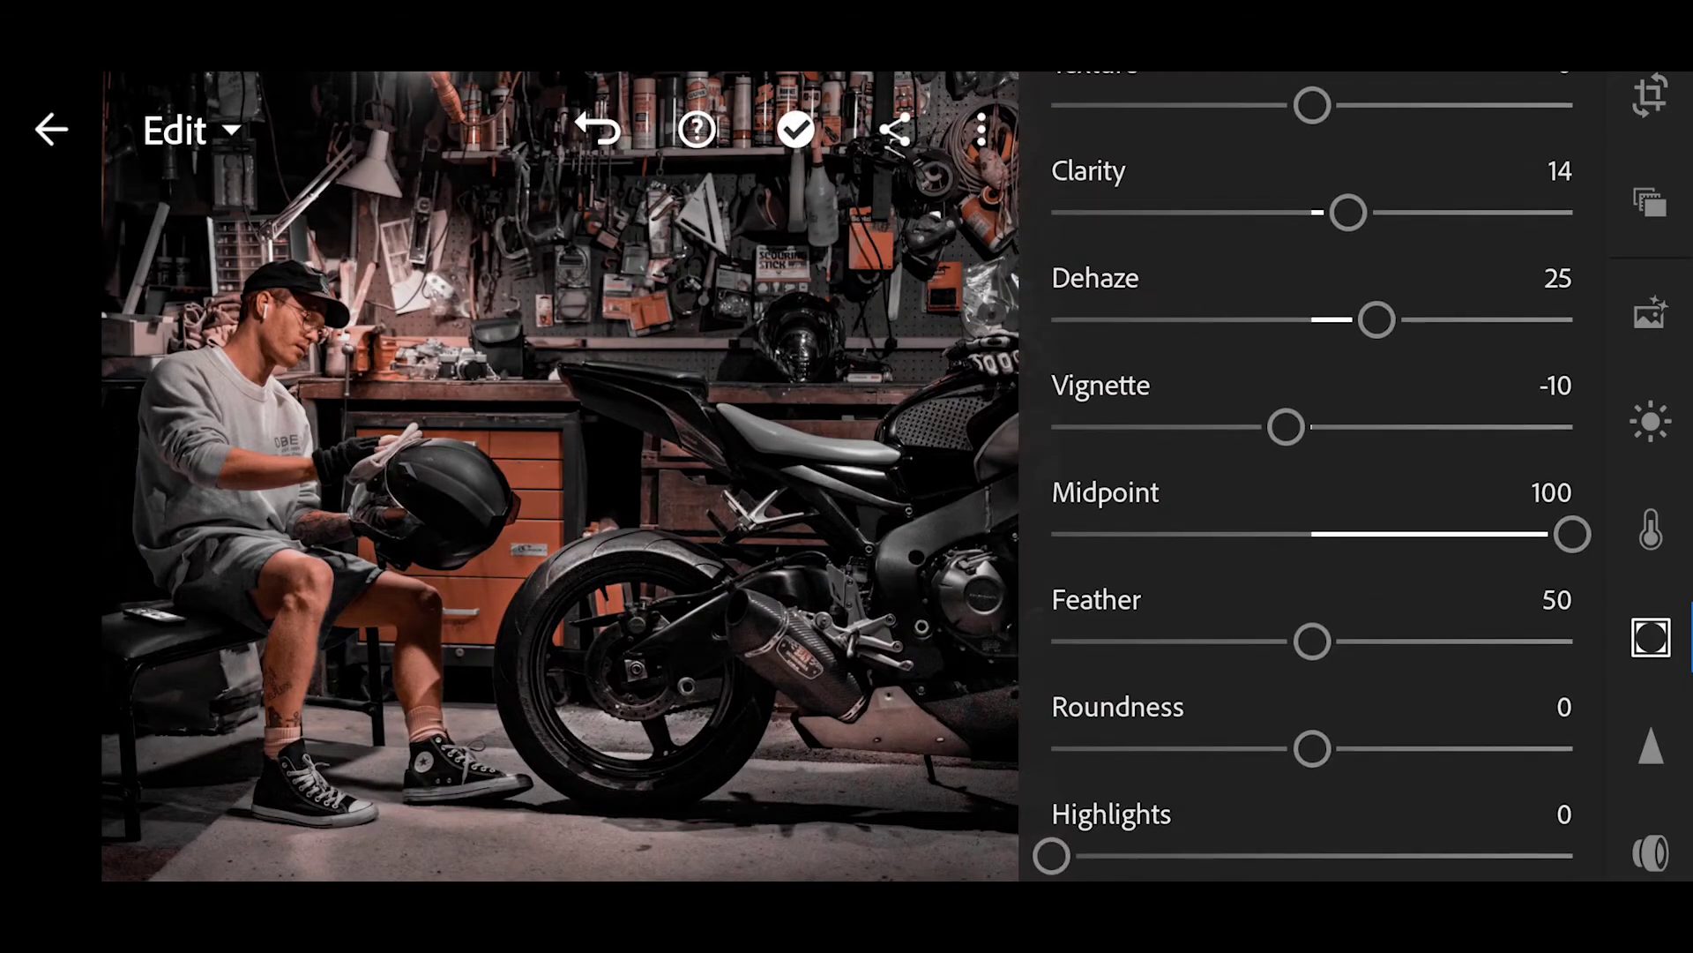
pyautogui.moveTo(1312, 641); pyautogui.dragTo(1572, 640)
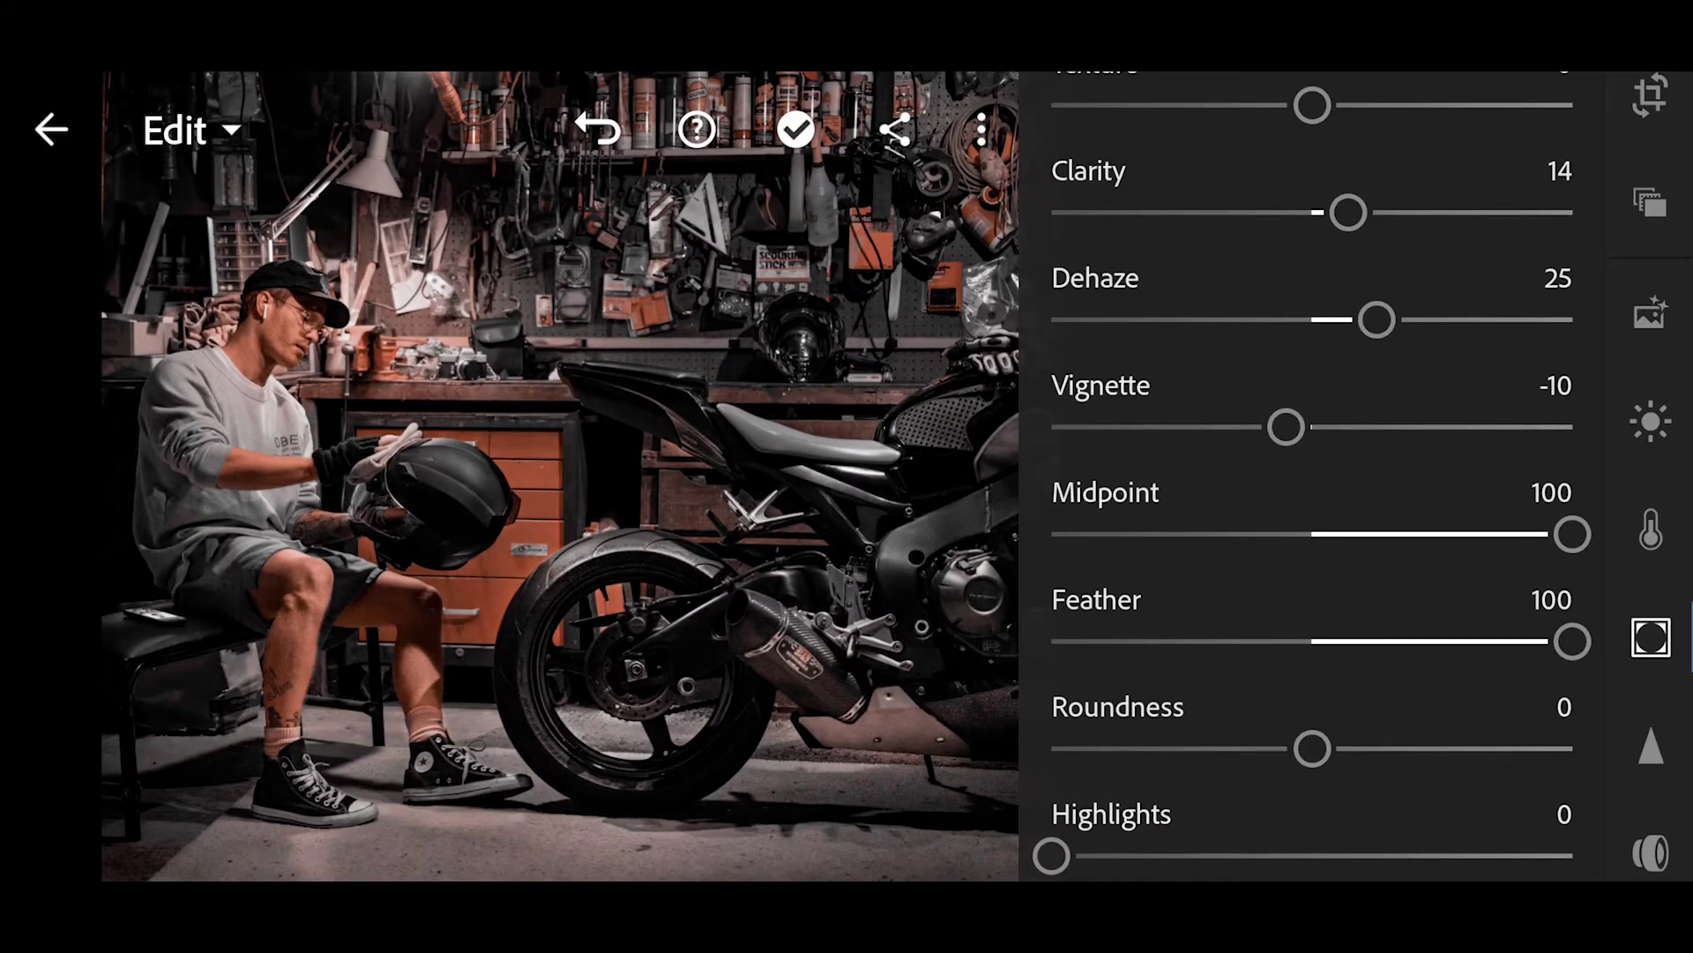
pyautogui.scroll(2, 1311, 529)
pyautogui.click(1437, 133)
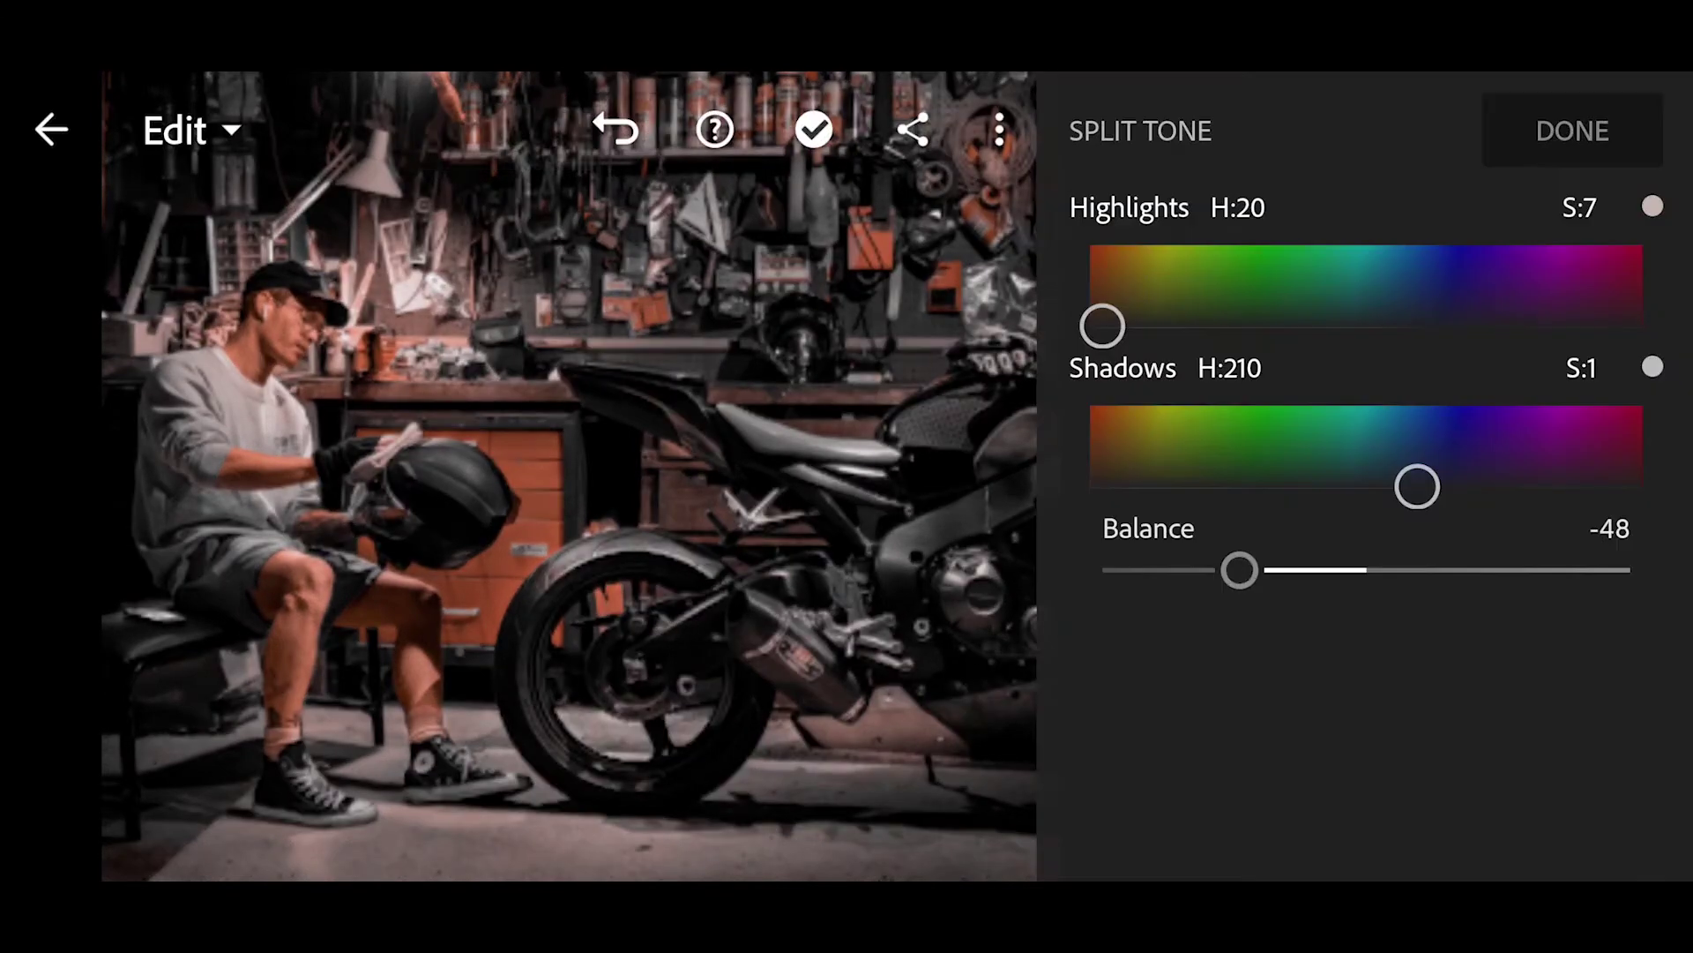
# Step: Split-tone highlights to hue 20, saturation 7, shadows to hue 210, saturation 1, balance -48
pyautogui.click(1572, 129)
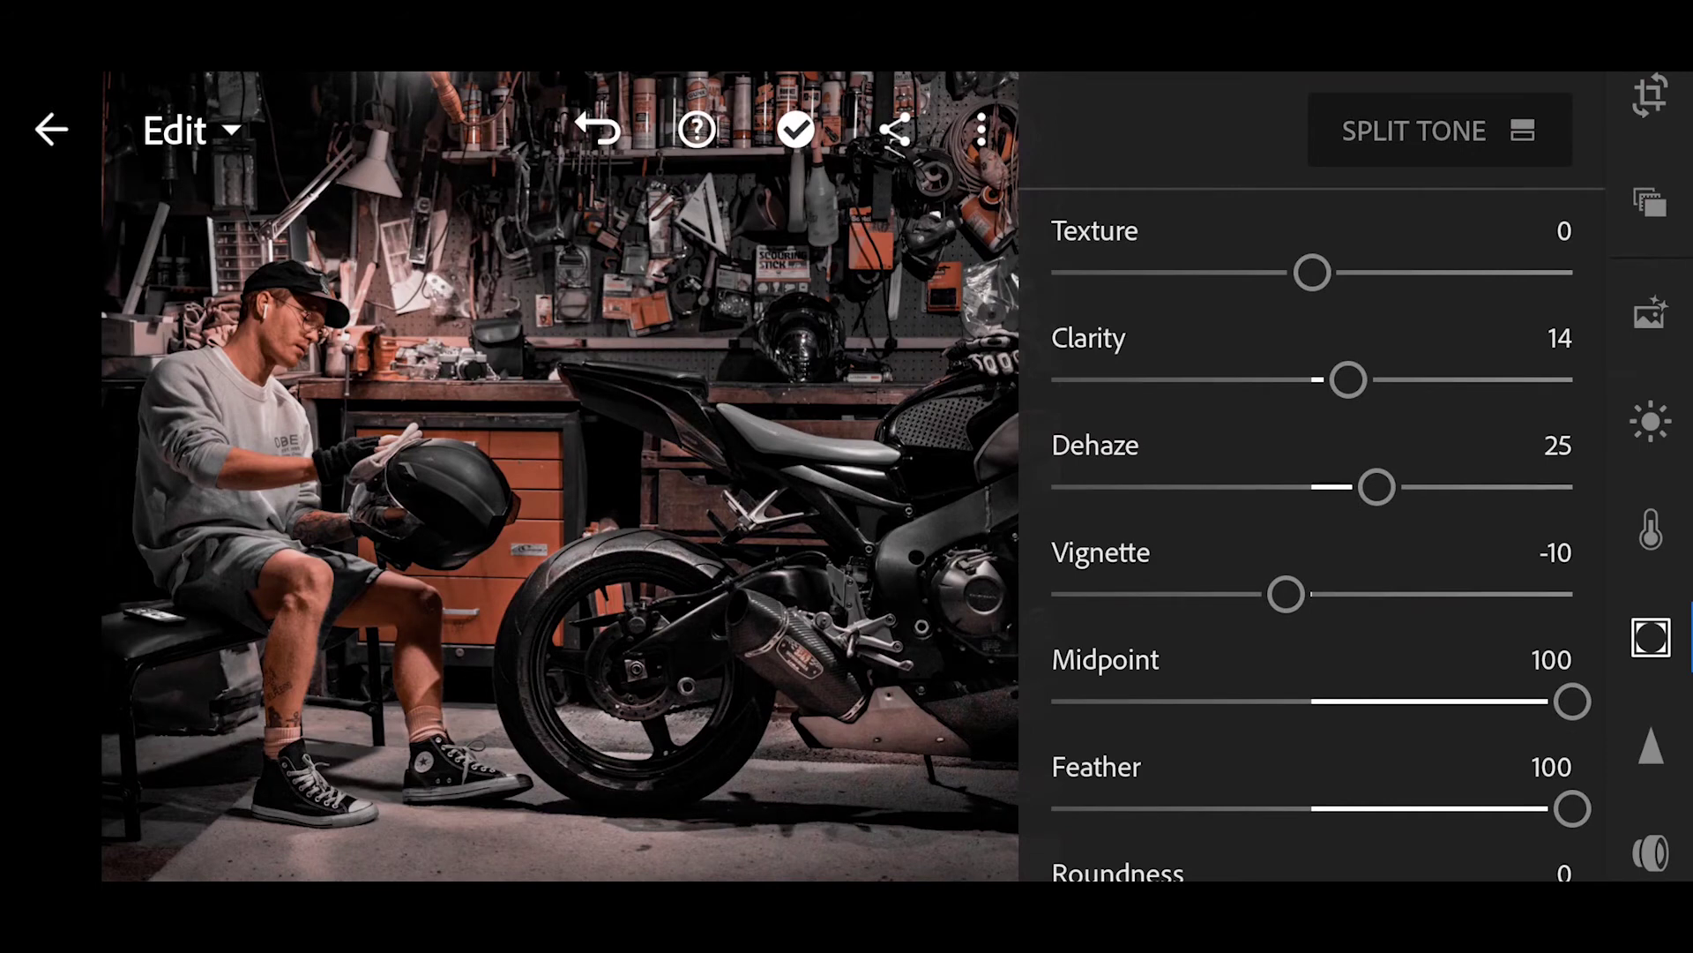
# Step: Set sharpening to 11 and colour noise reduction to 54 in the Detail panel
pyautogui.click(1651, 745)
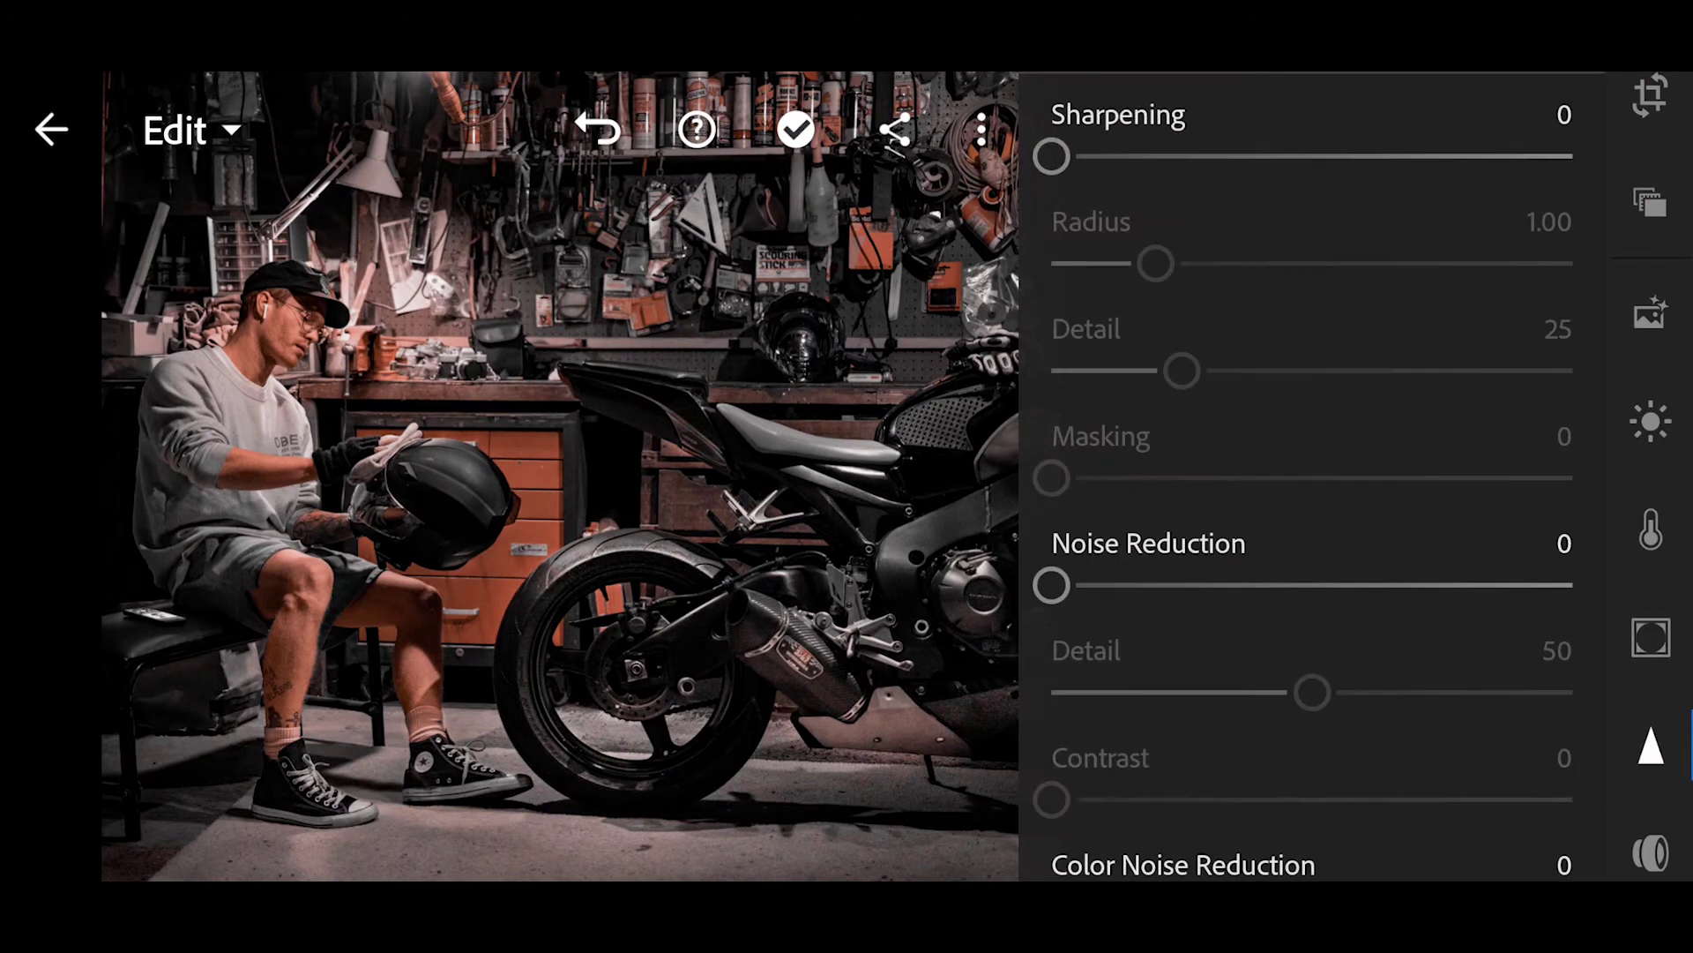
pyautogui.moveTo(1052, 156); pyautogui.dragTo(1058, 156)
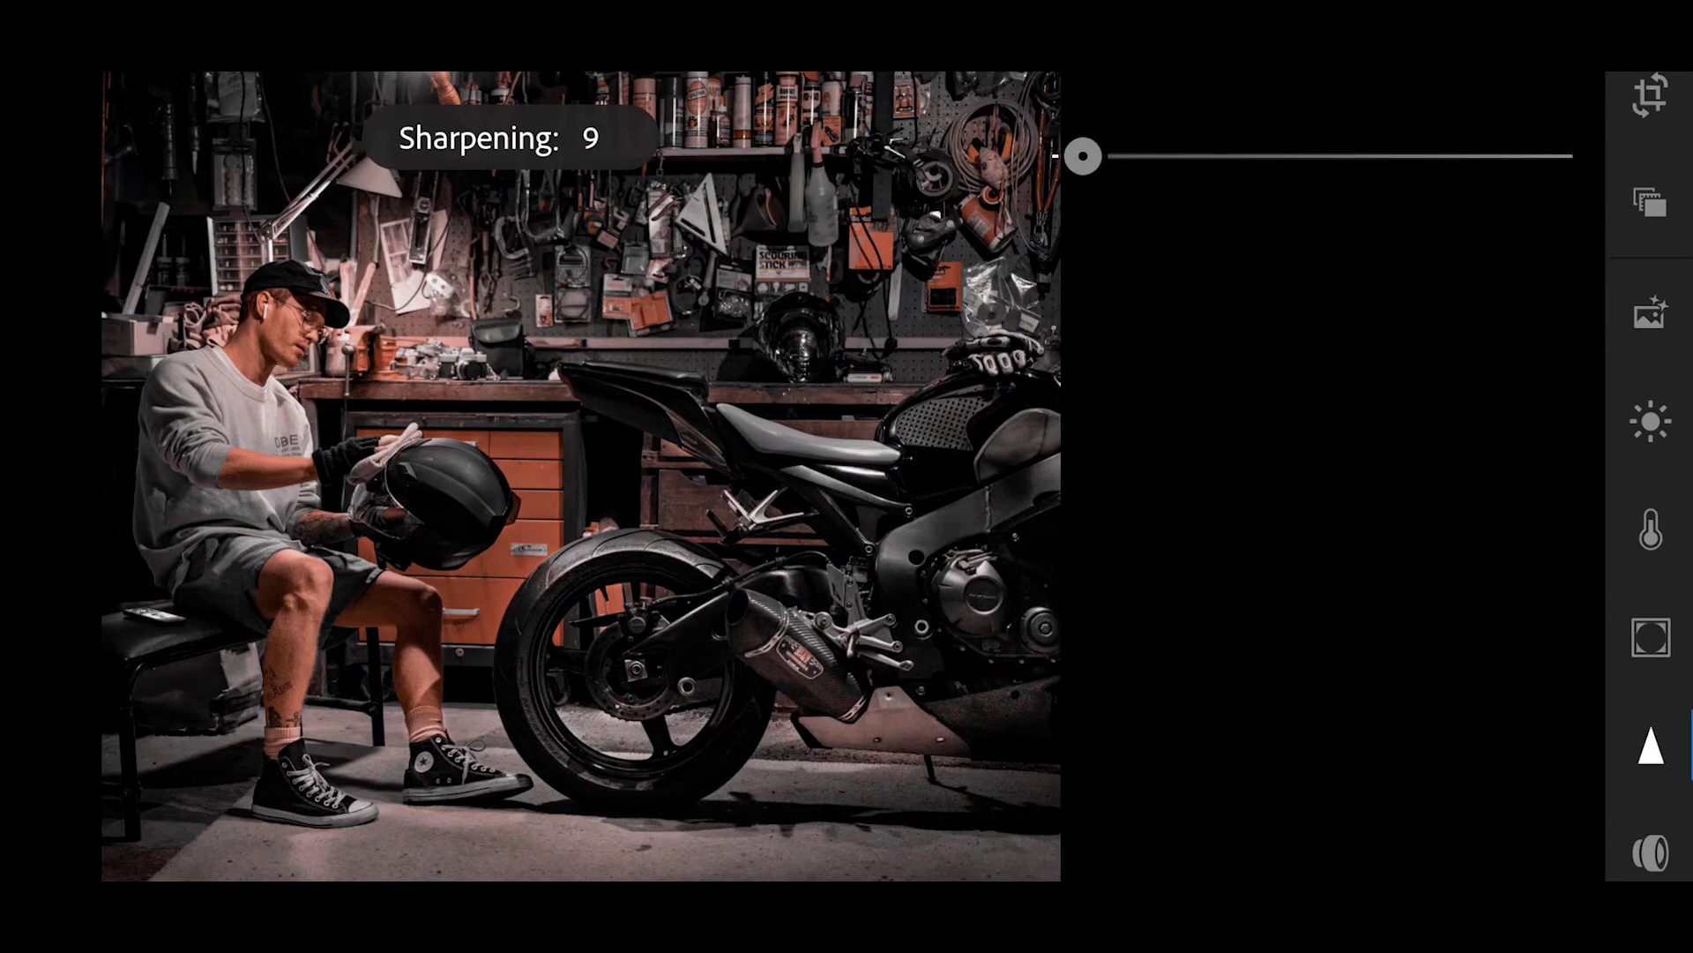
pyautogui.moveTo(1089, 157); pyautogui.dragTo(1088, 156)
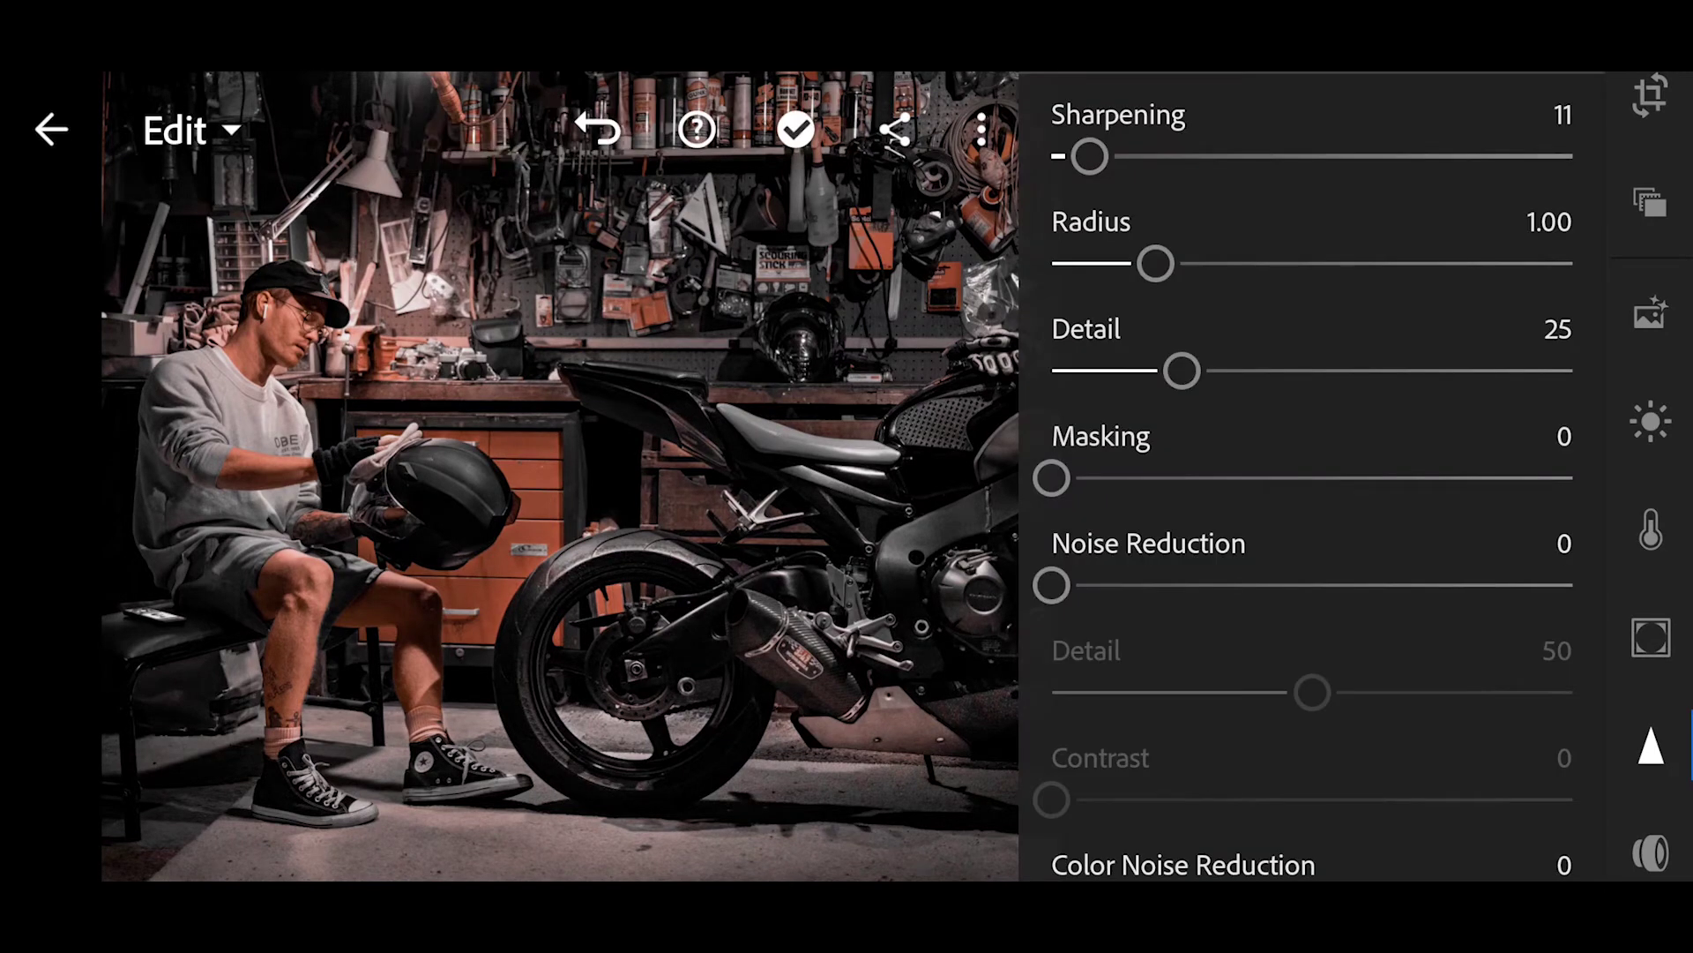
pyautogui.scroll(-2, 1310, 476)
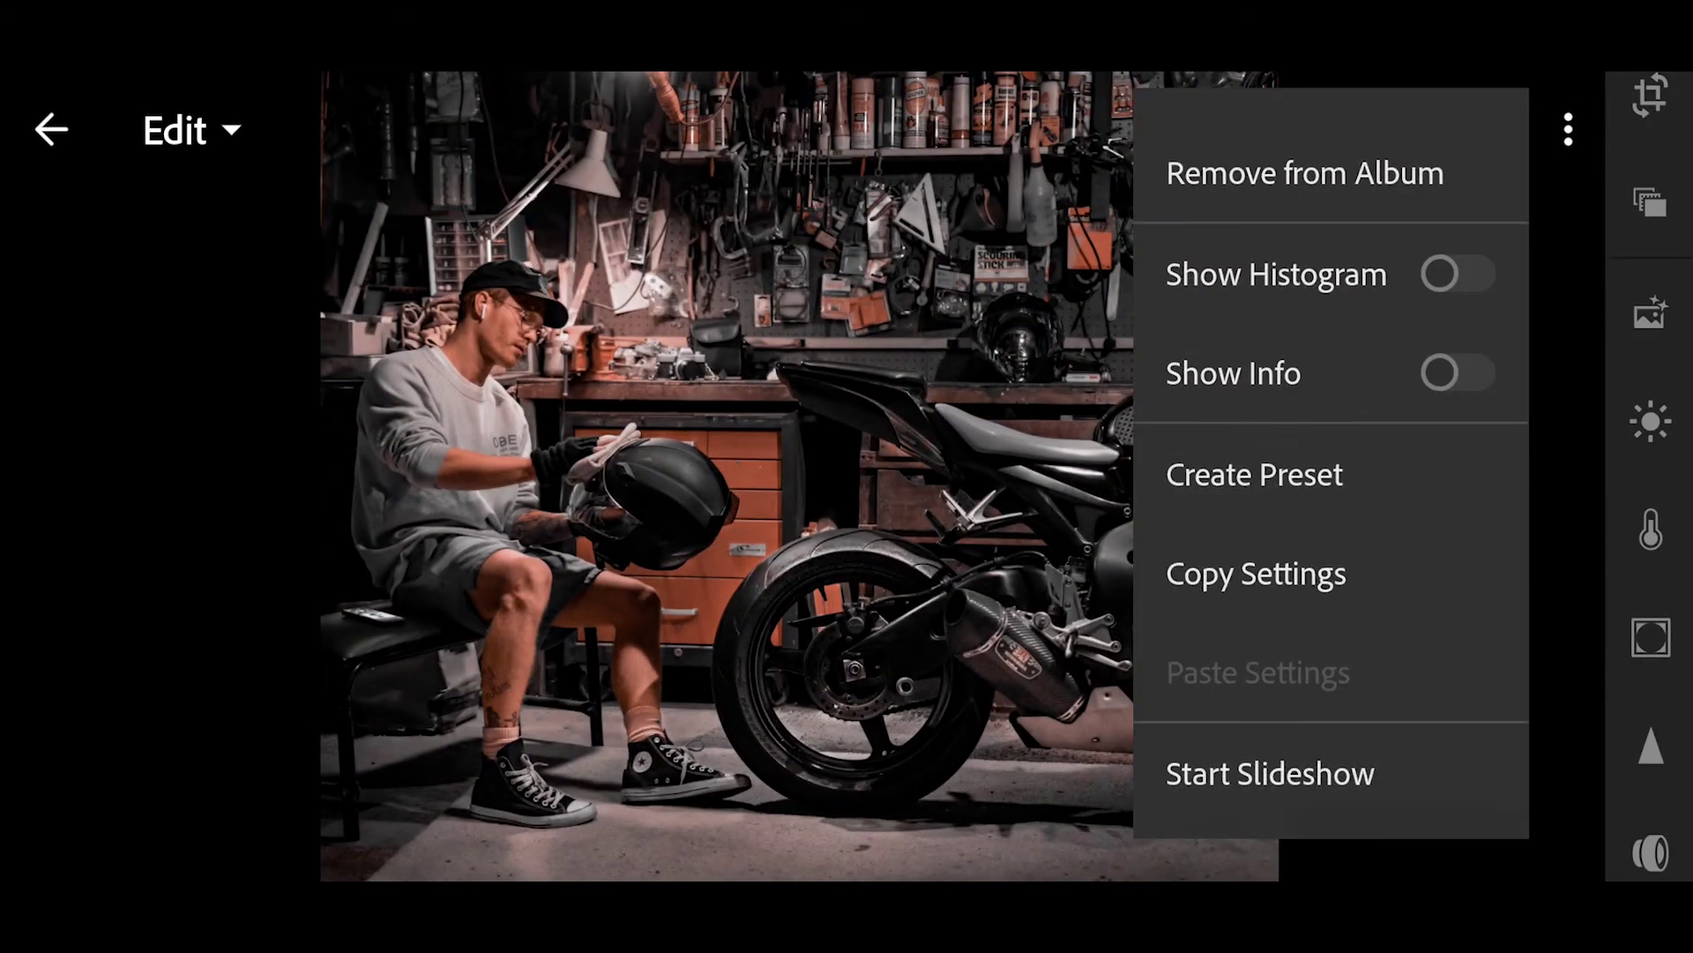
# Step: Copy the garage photo's edit settings and move to the rooftop portrait
pyautogui.click(1256, 573)
pyautogui.scroll(-2, 847, 596)
pyautogui.click(1638, 129)
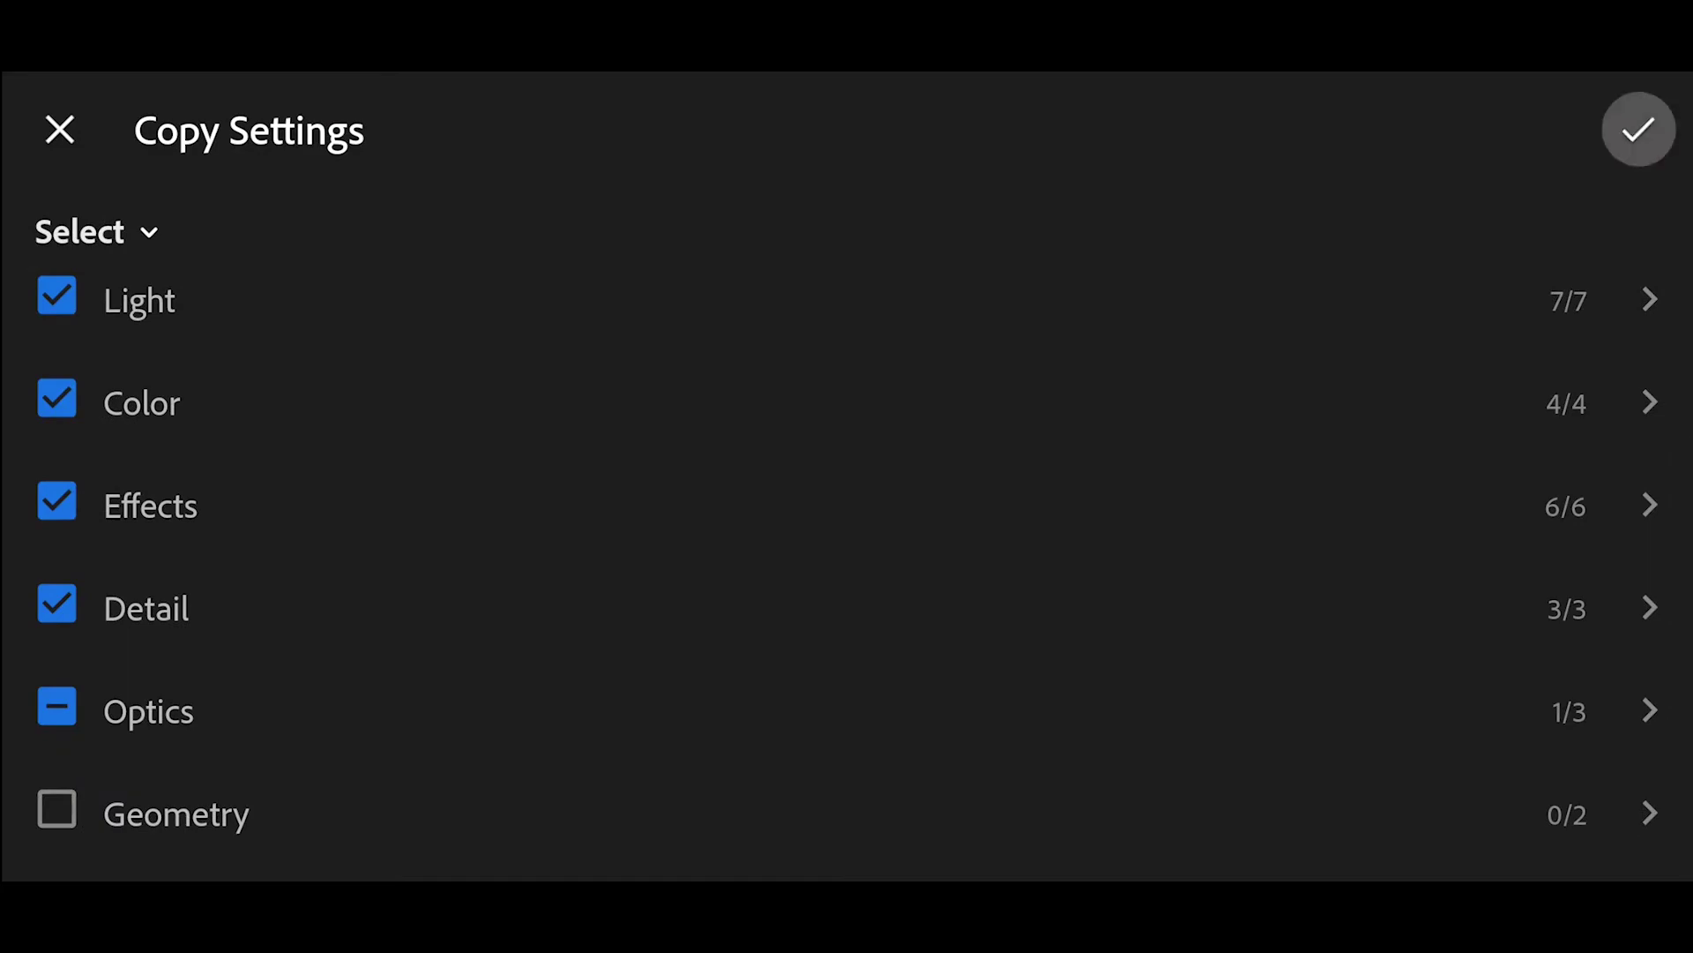
pyautogui.moveTo(595, 476); pyautogui.dragTo(1125, 477)
pyautogui.click(1568, 128)
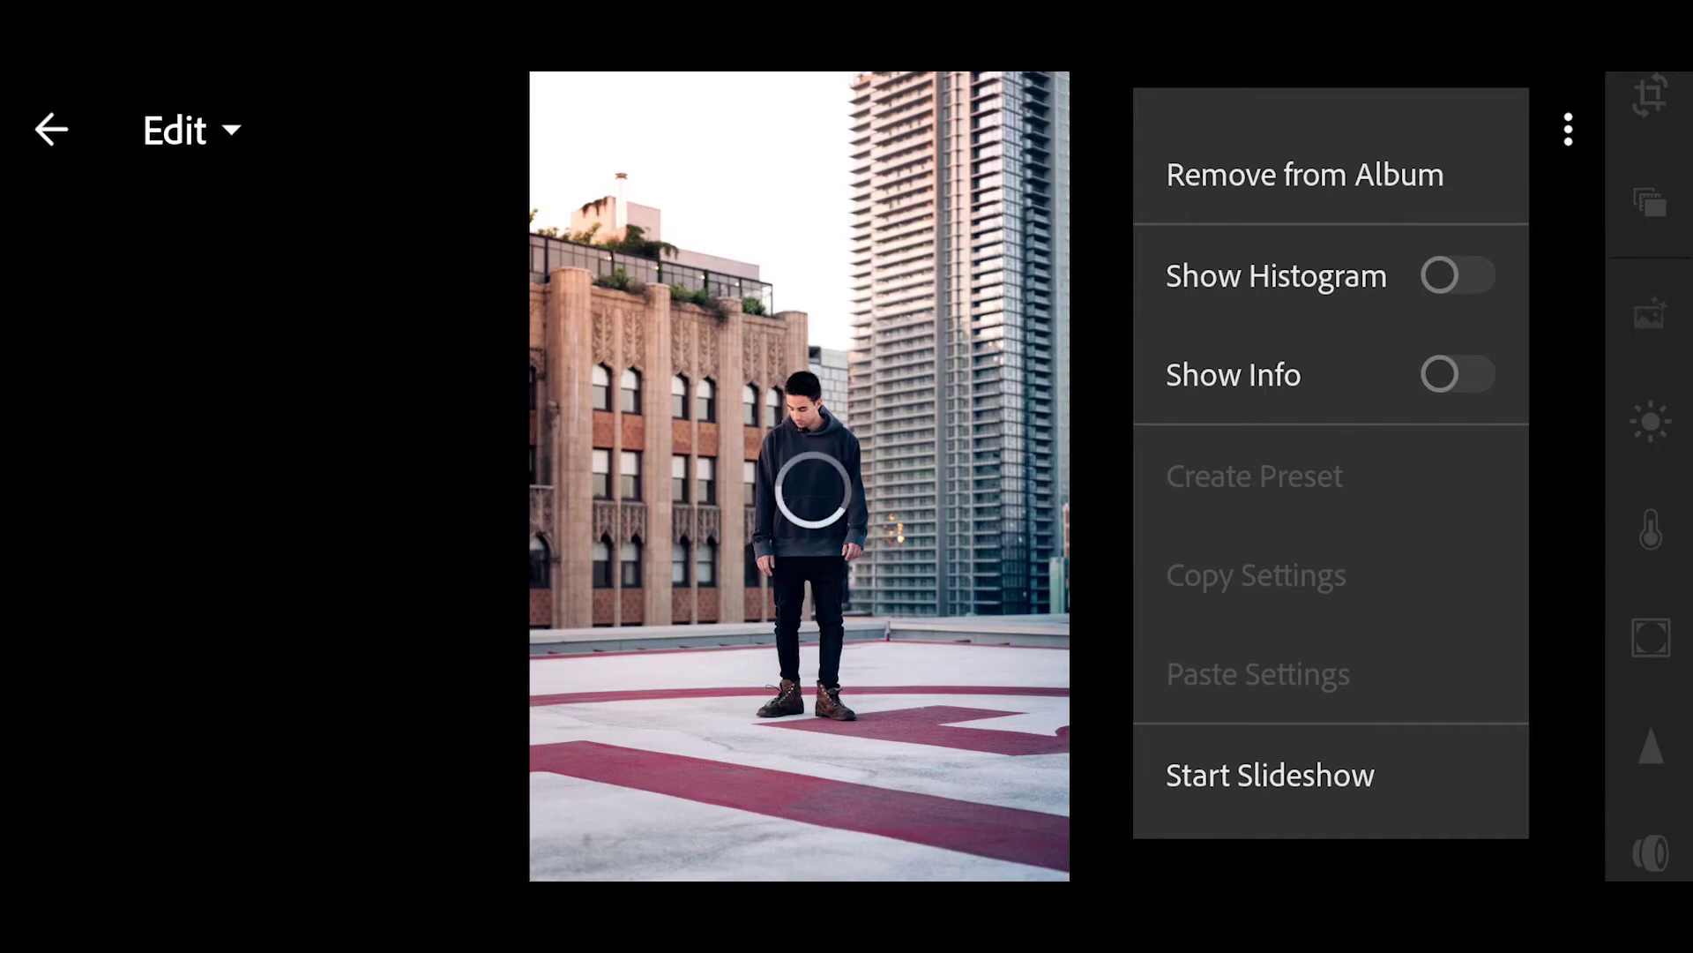
# Step: Paste the garage look onto the rooftop, night street and sunlit warehouse photos
pyautogui.click(1258, 674)
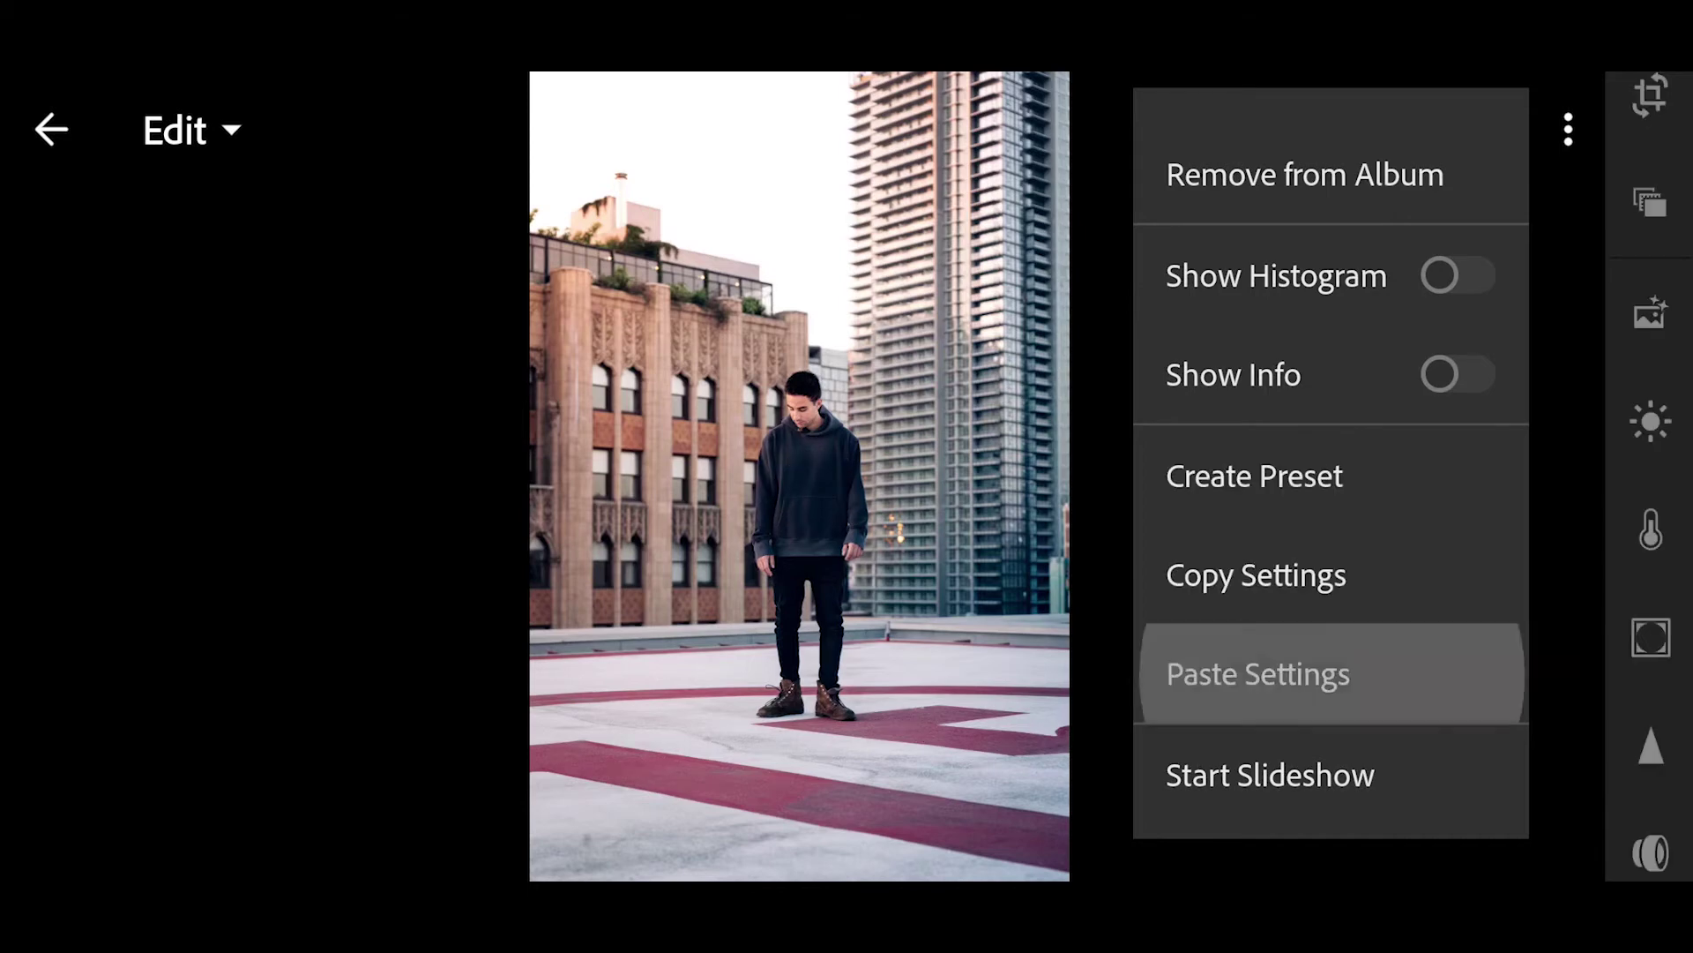
pyautogui.moveTo(595, 477); pyautogui.dragTo(1125, 476)
pyautogui.click(1568, 129)
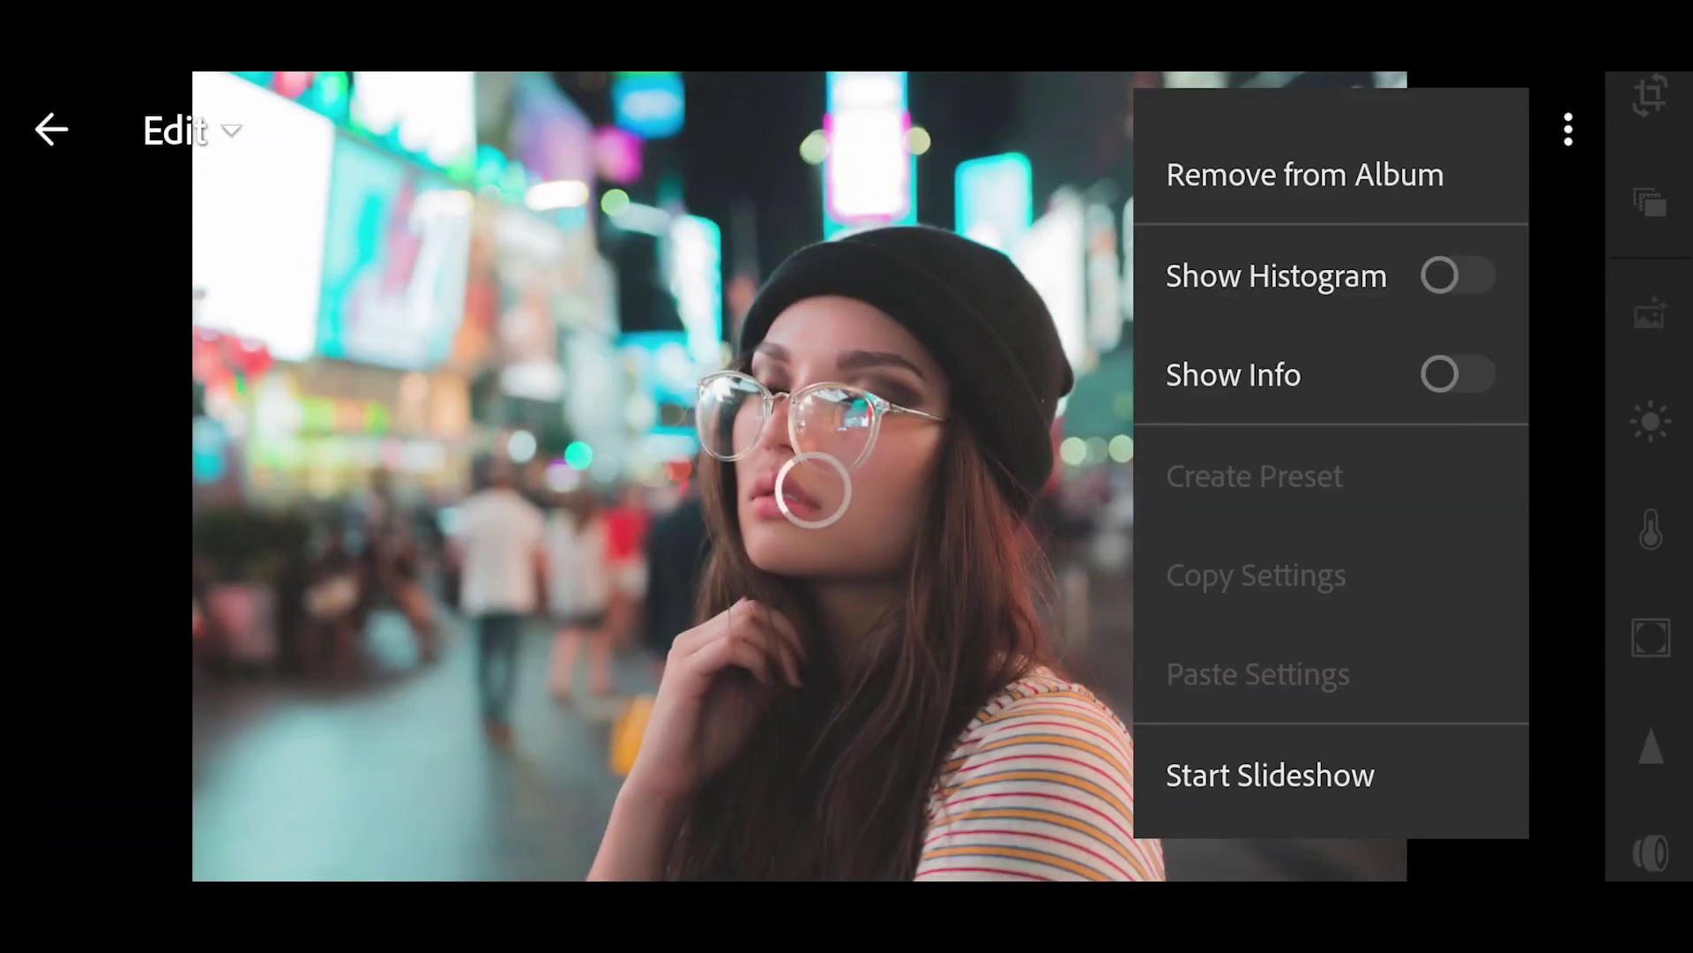
pyautogui.click(1258, 673)
pyautogui.moveTo(595, 476); pyautogui.dragTo(1126, 477)
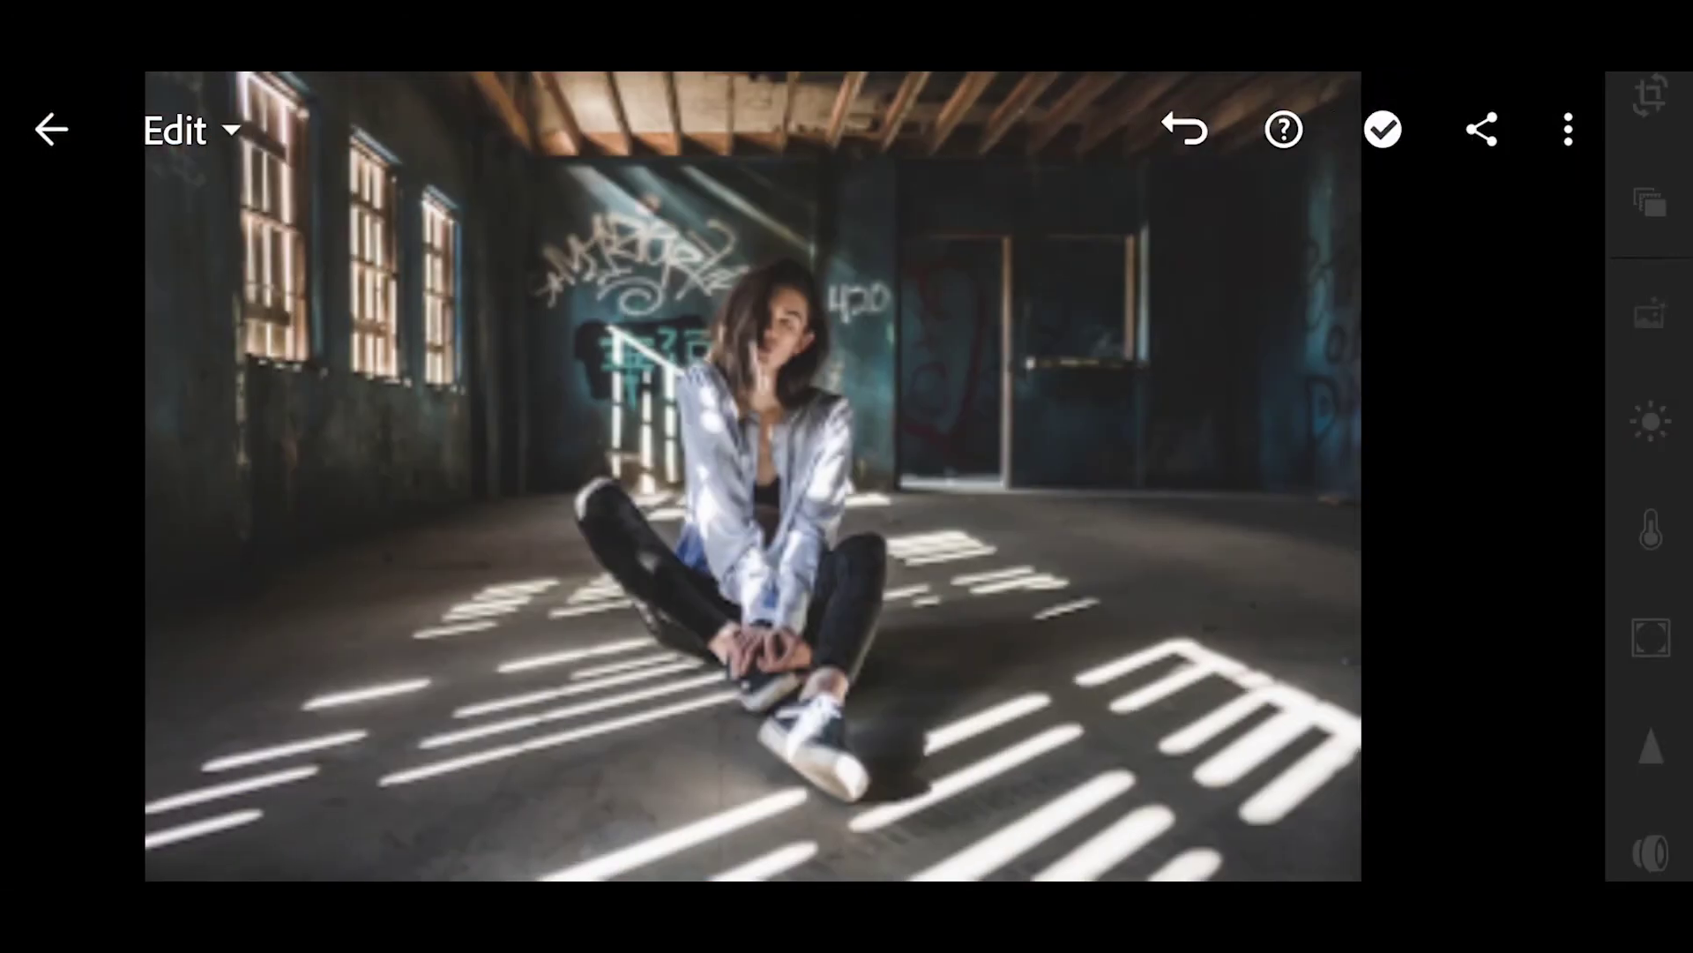
pyautogui.click(1567, 128)
pyautogui.click(1257, 674)
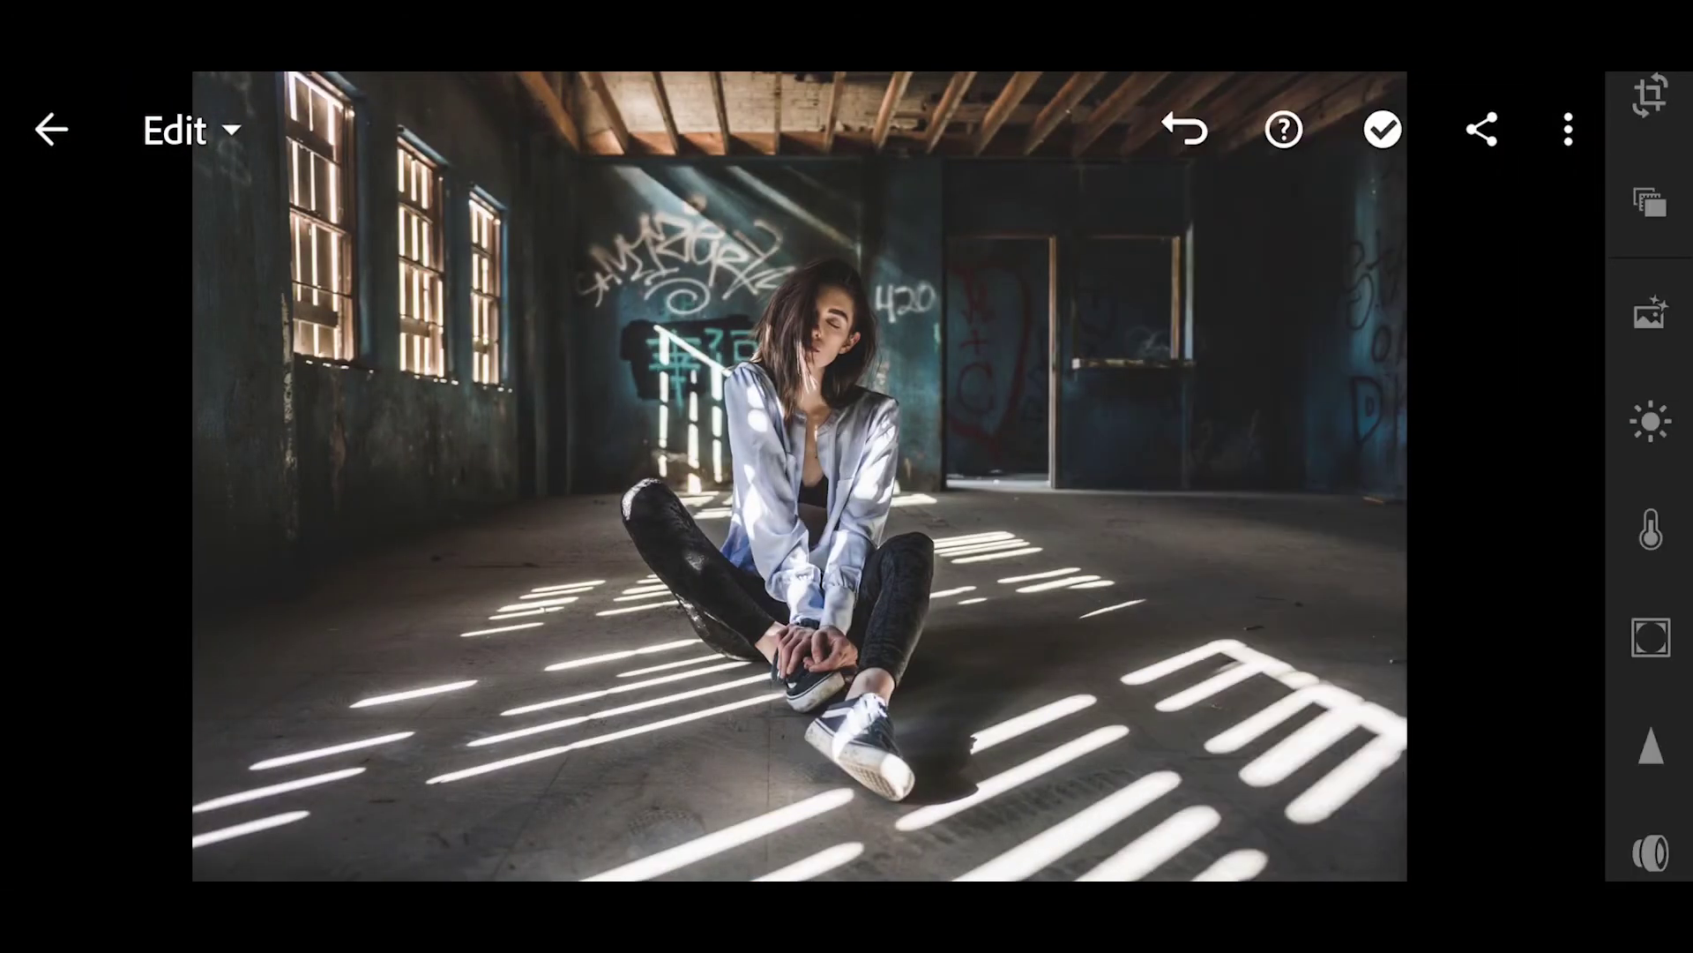
pyautogui.moveTo(595, 477); pyautogui.dragTo(1125, 476)
pyautogui.click(1568, 129)
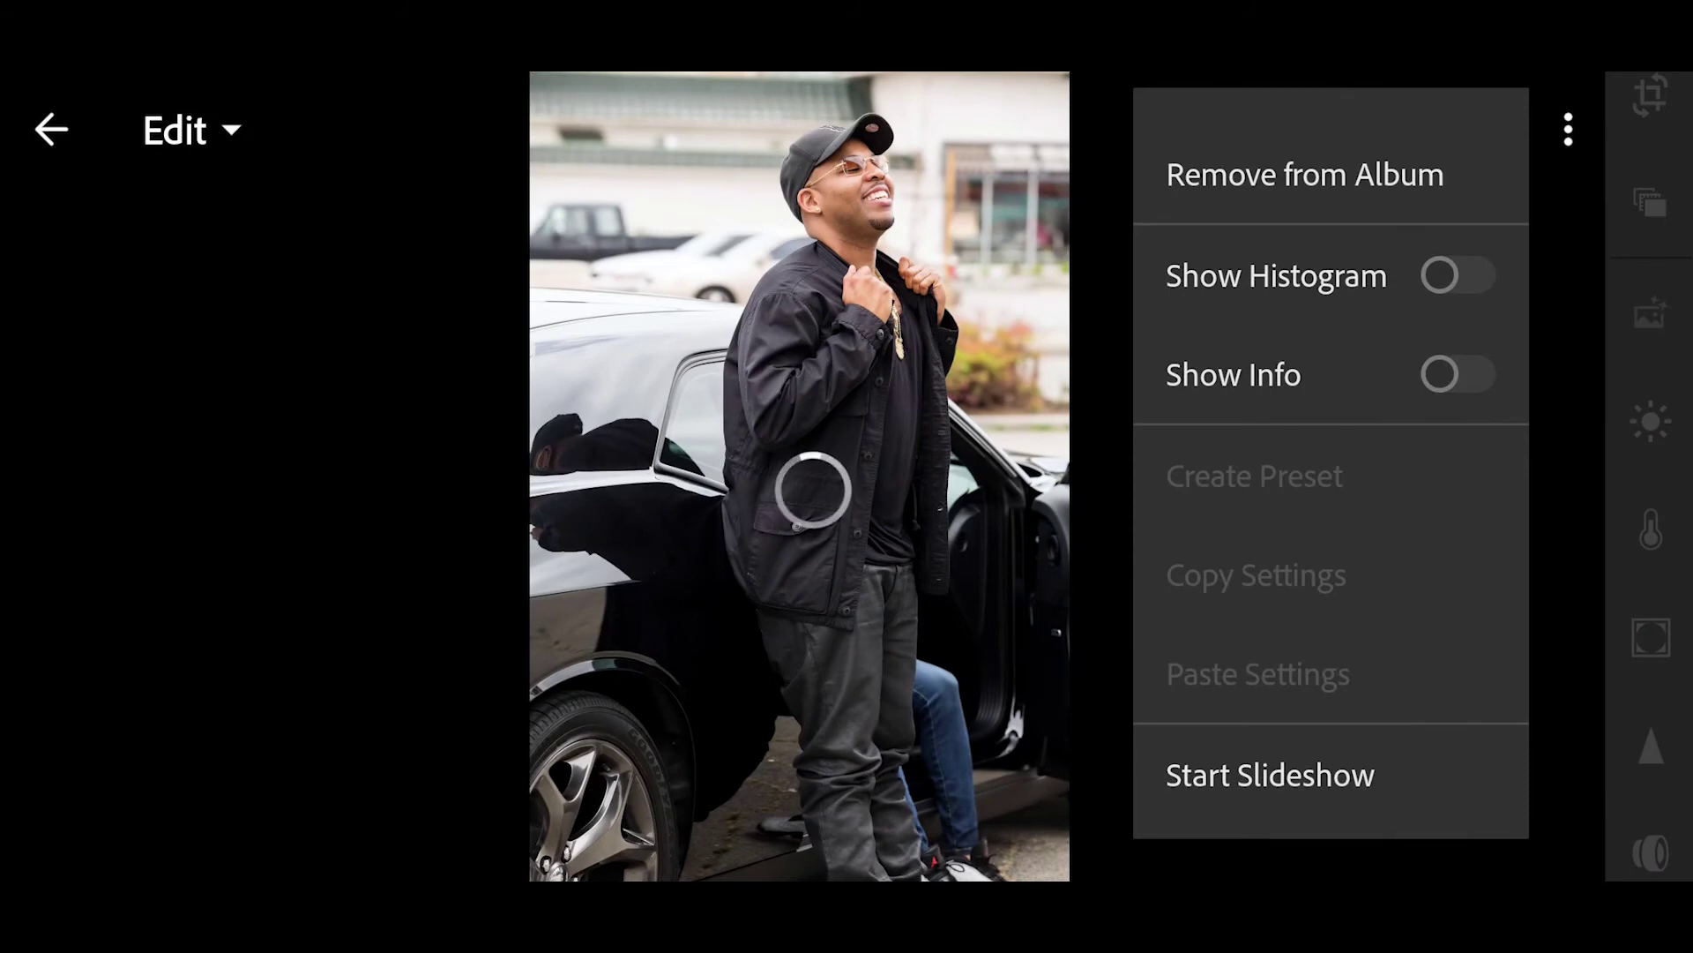
# Step: Paste the garage look onto the car, panda, Christmas tree and close-up portraits
pyautogui.click(1257, 674)
pyautogui.moveTo(596, 477); pyautogui.dragTo(1125, 477)
pyautogui.click(1567, 129)
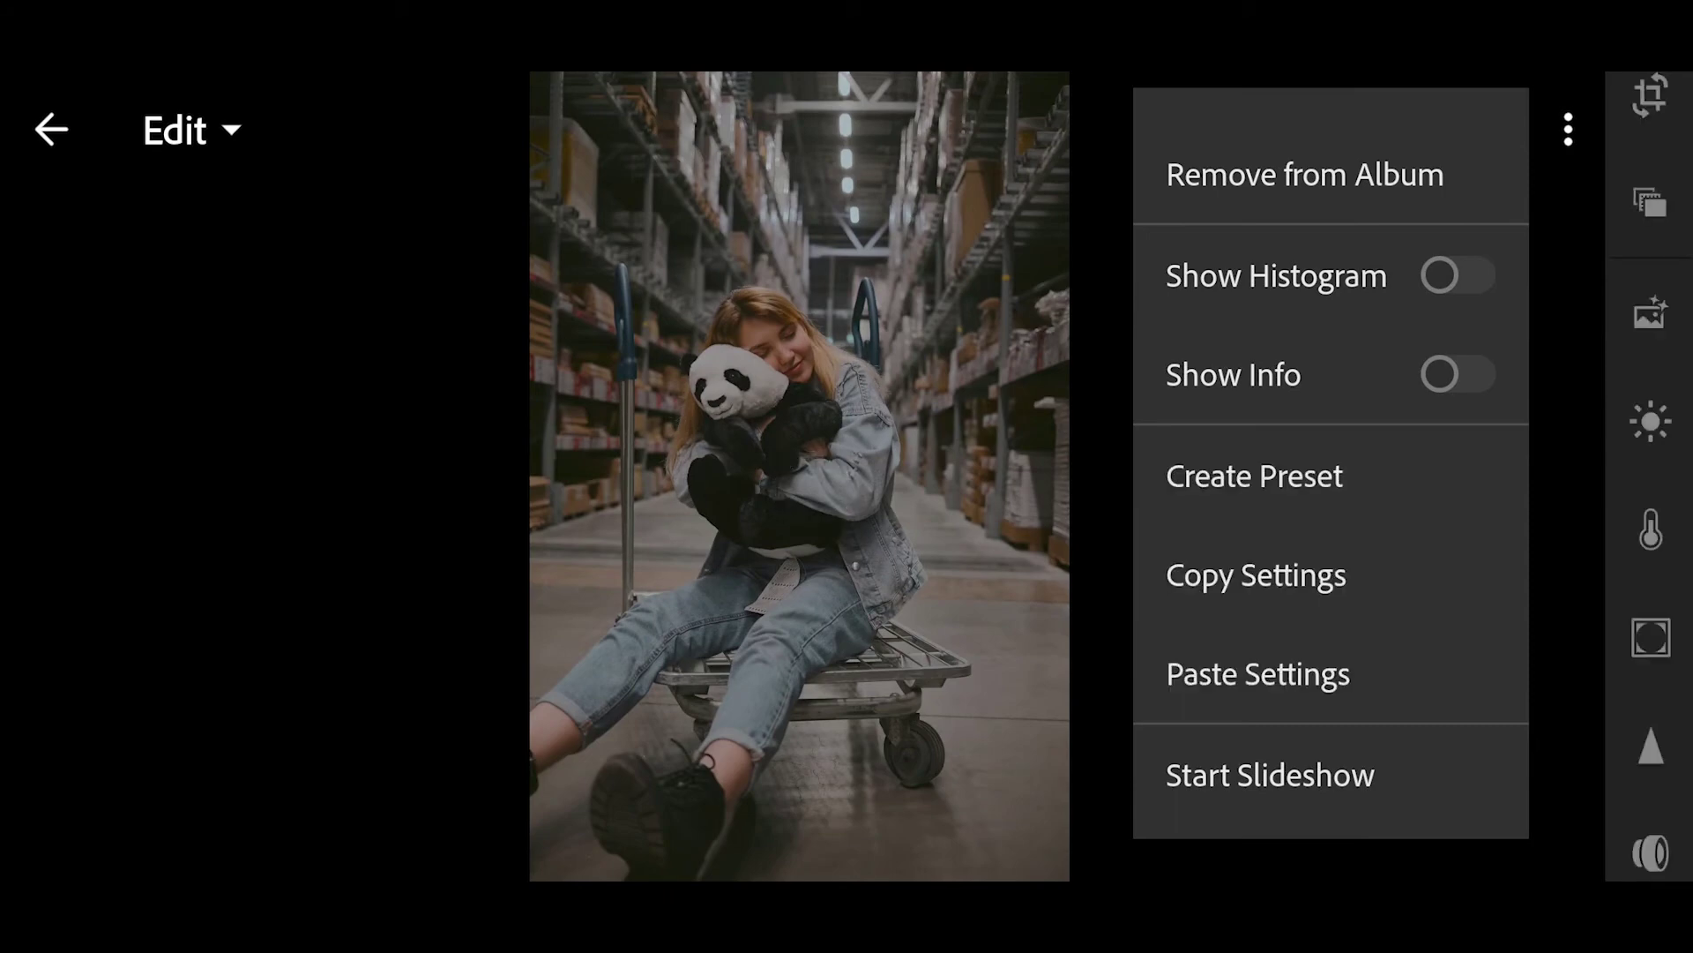
pyautogui.click(1258, 674)
pyautogui.moveTo(596, 476); pyautogui.dragTo(1125, 477)
pyautogui.click(1569, 128)
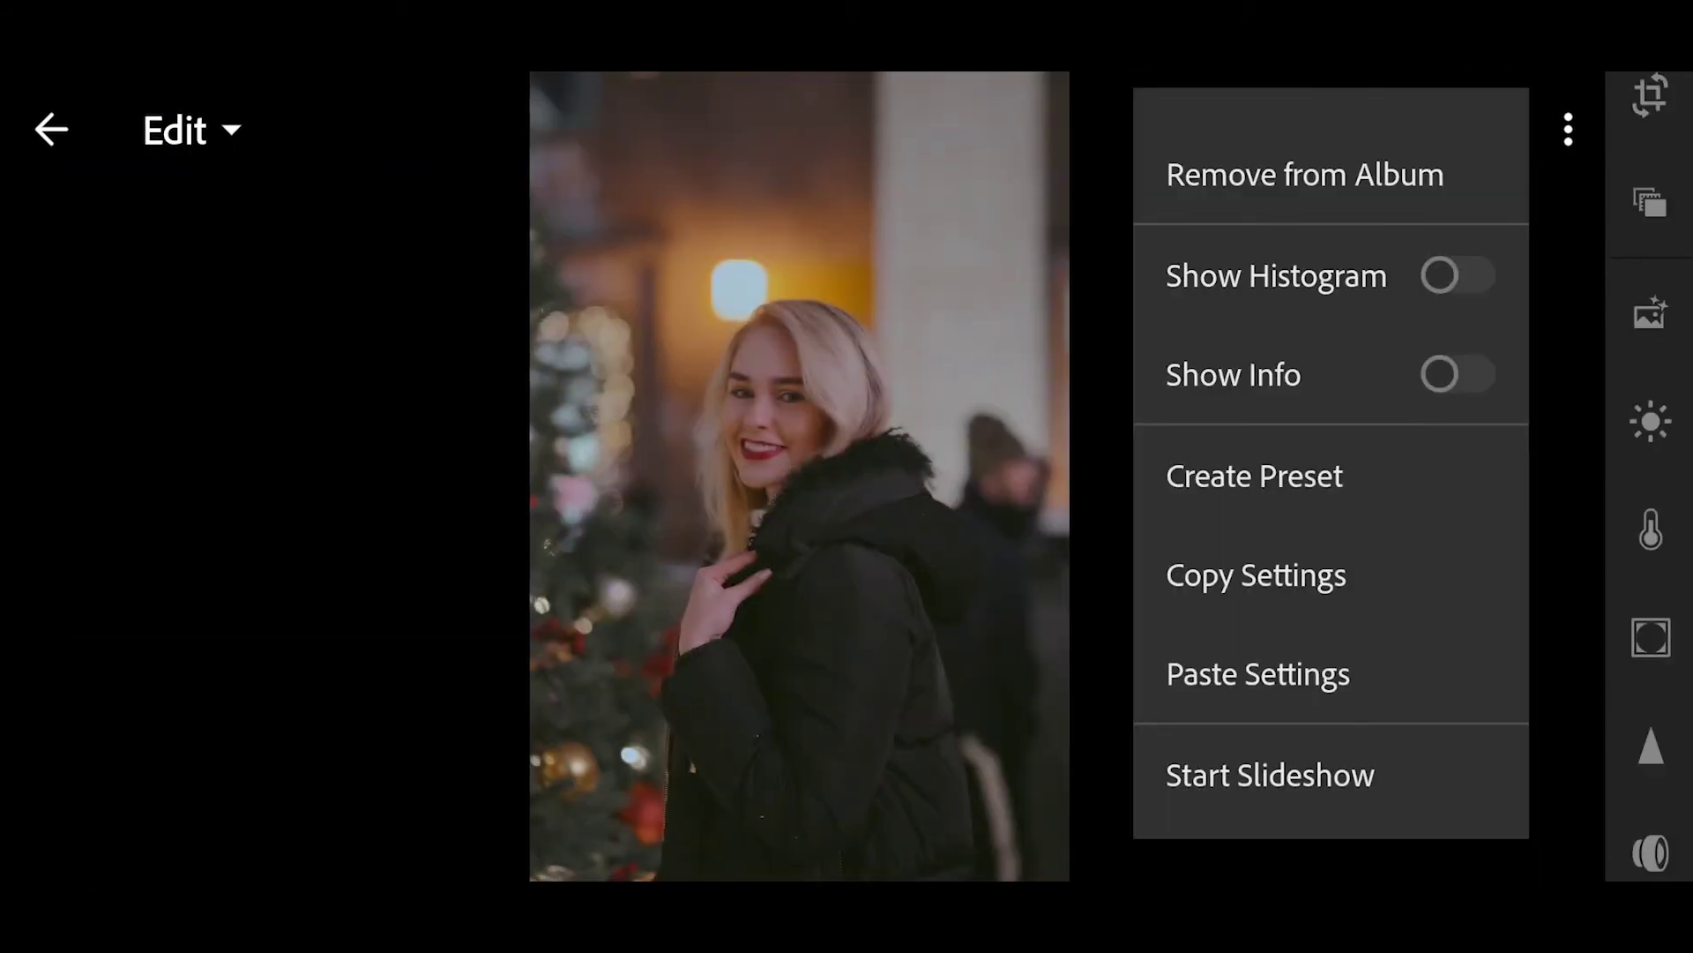
pyautogui.click(1257, 674)
pyautogui.moveTo(992, 476); pyautogui.dragTo(596, 476)
pyautogui.click(1568, 129)
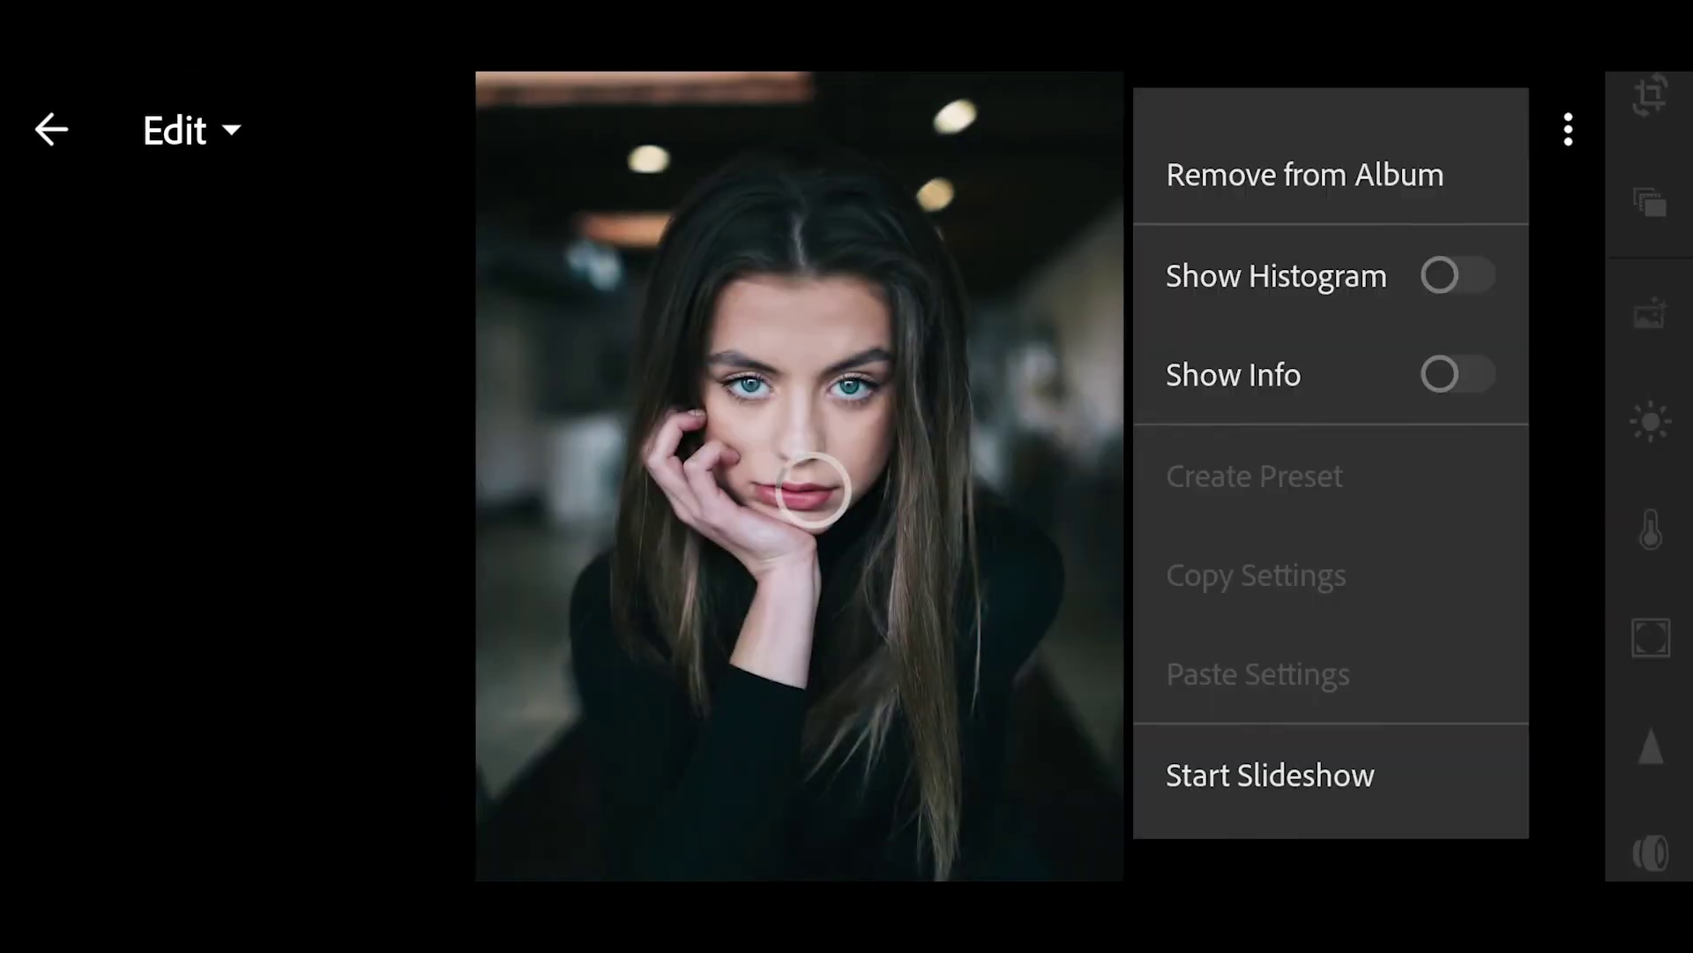
pyautogui.click(1258, 674)
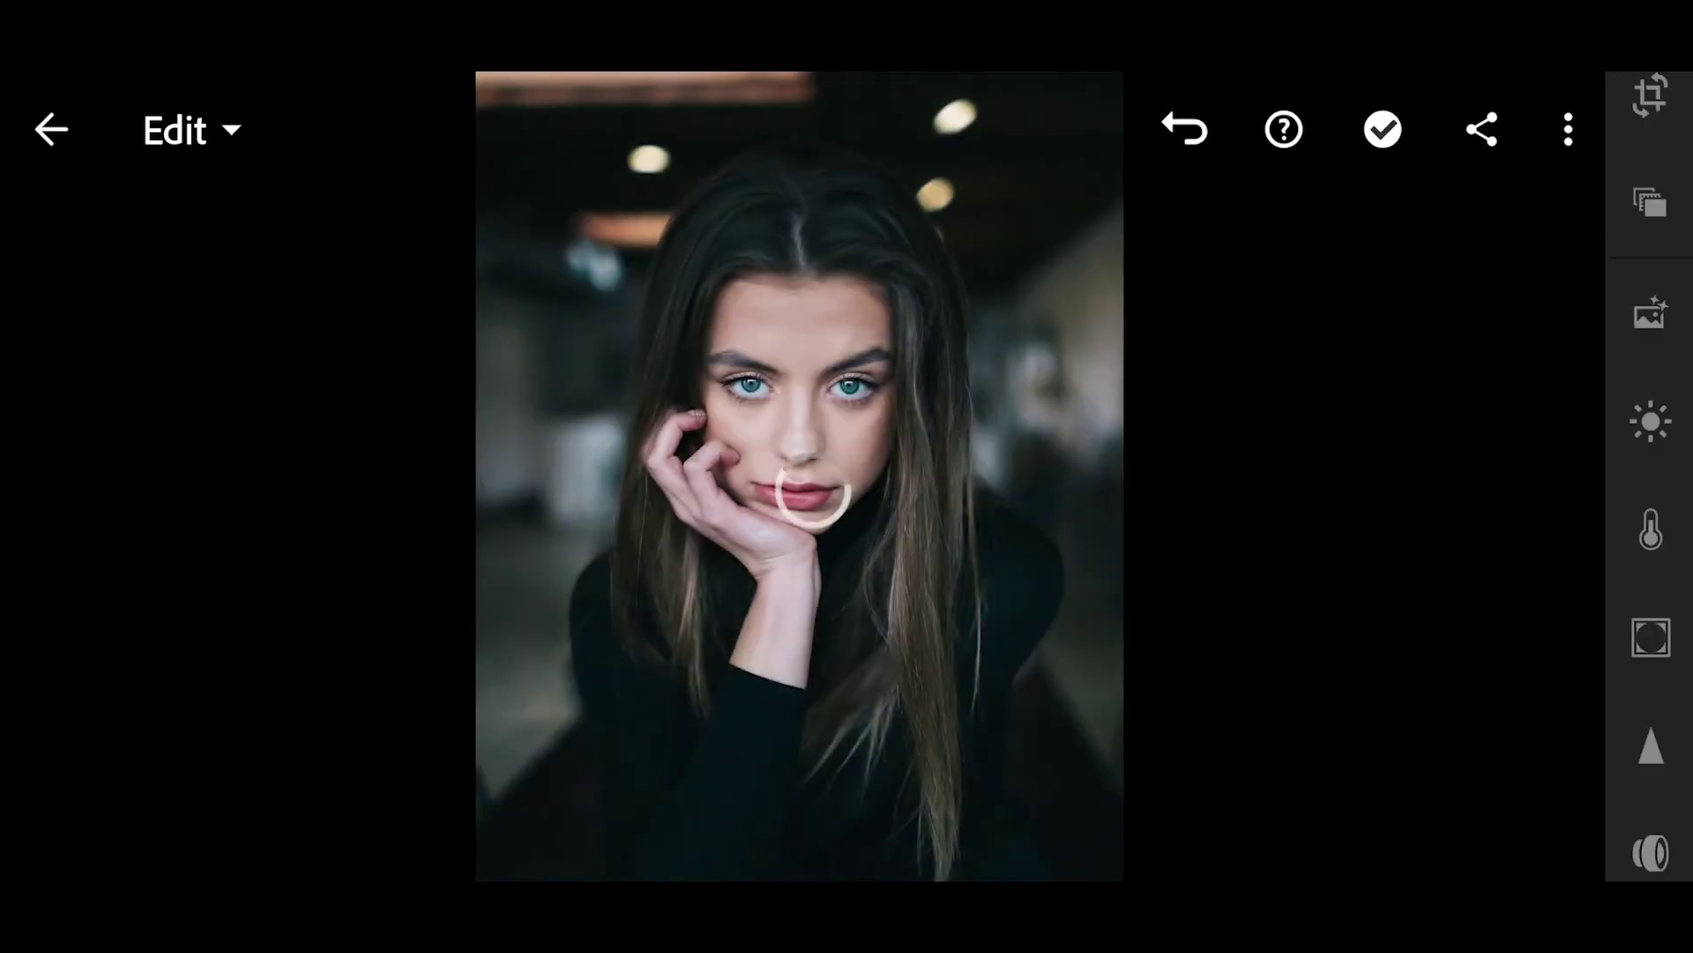